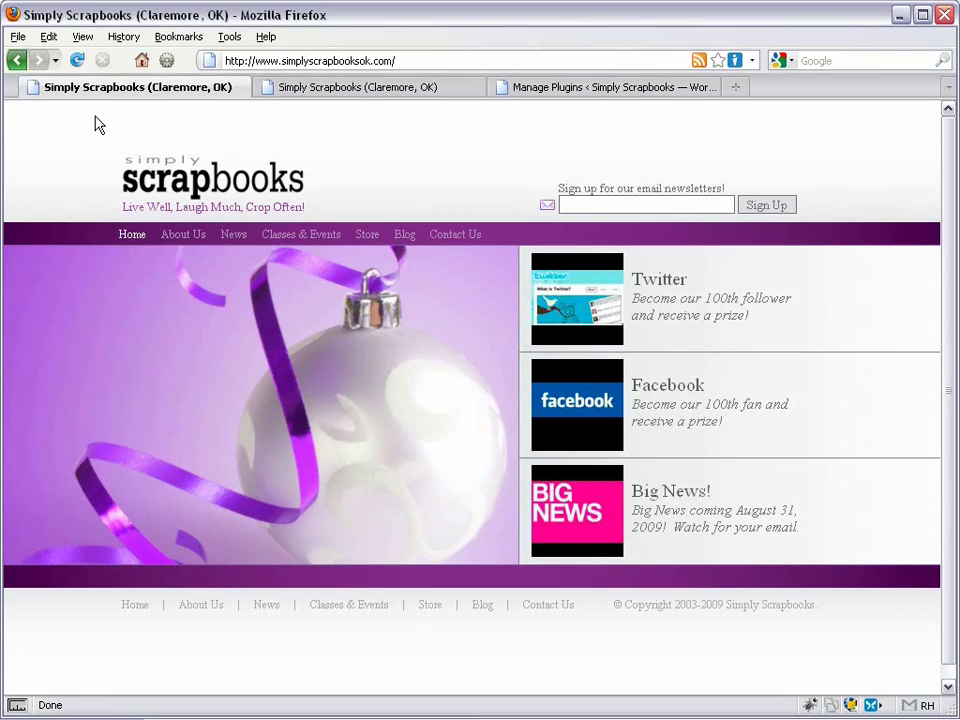
Create a ProjectManager project titled "Features" in the development site's WordPress admin
{"action": "left_click", "coordinate": [360, 90]}
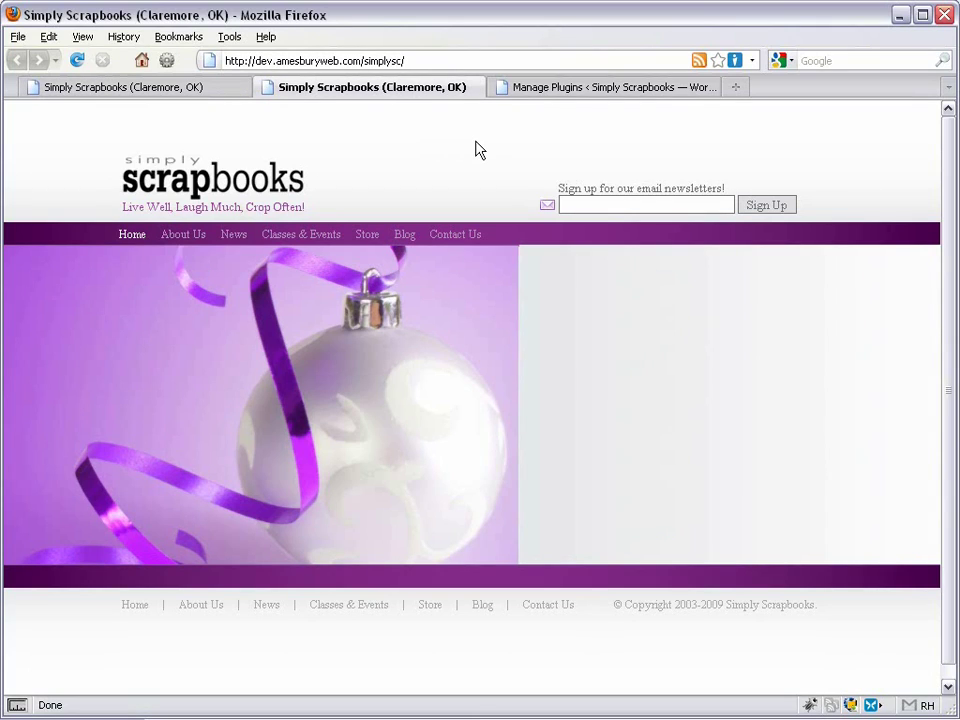
{"action": "left_click", "coordinate": [578, 95]}
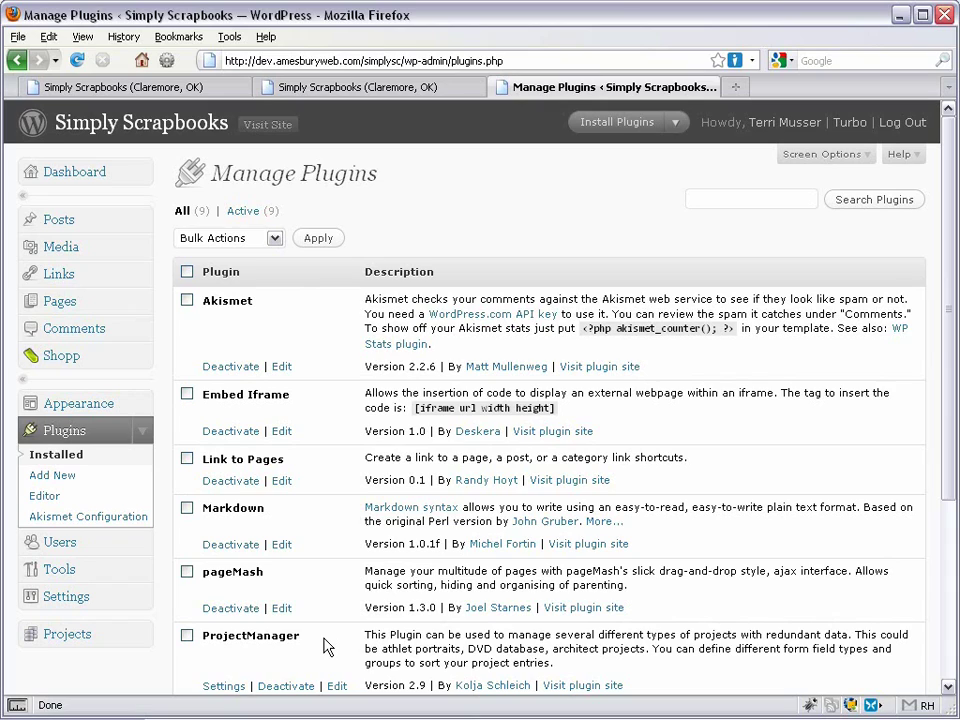
{"action": "left_click", "coordinate": [100, 644]}
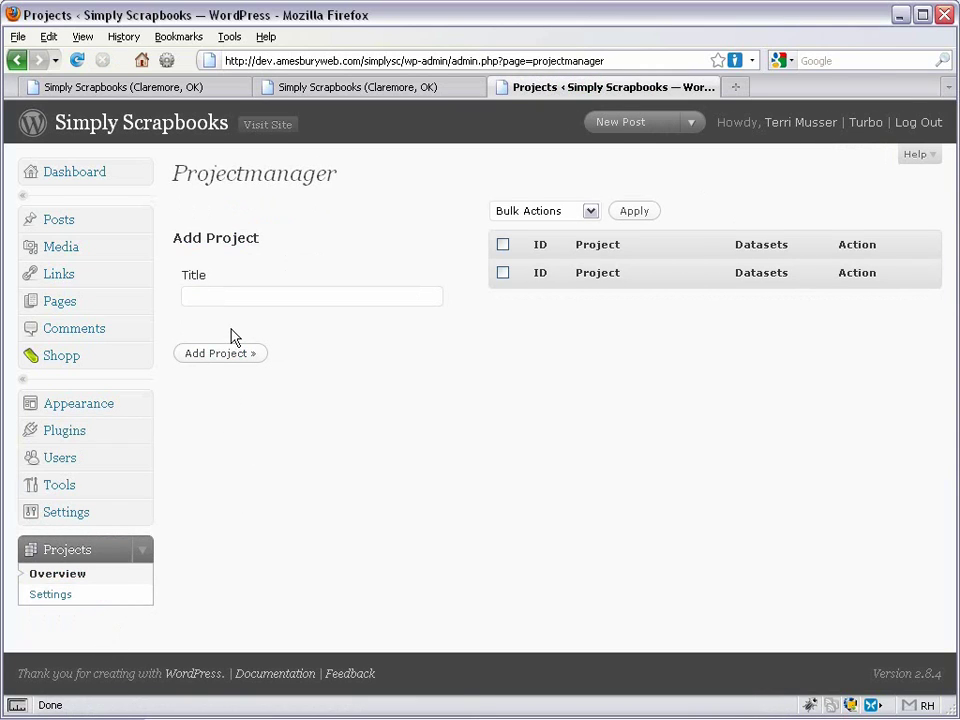
{"action": "left_click", "coordinate": [231, 297]}
{"action": "type", "text": "Features"}
{"action": "left_click", "coordinate": [229, 356]}
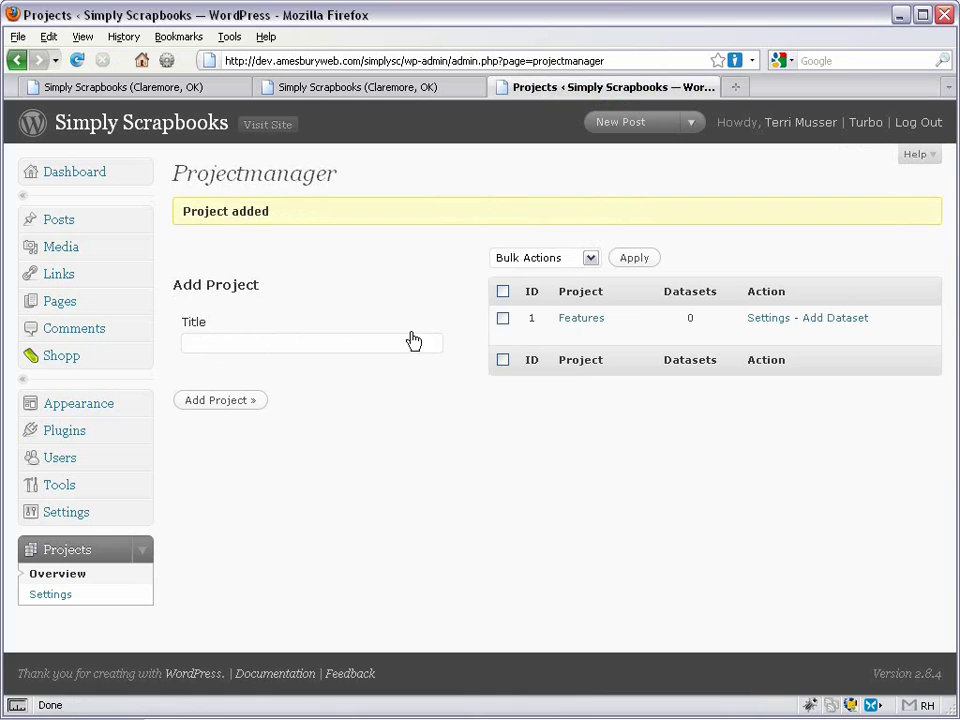
Configure the Features project with NaN datasets per page, a direct navigation link and the user.png menu icon, and save the settings
{"action": "left_click", "coordinate": [767, 318]}
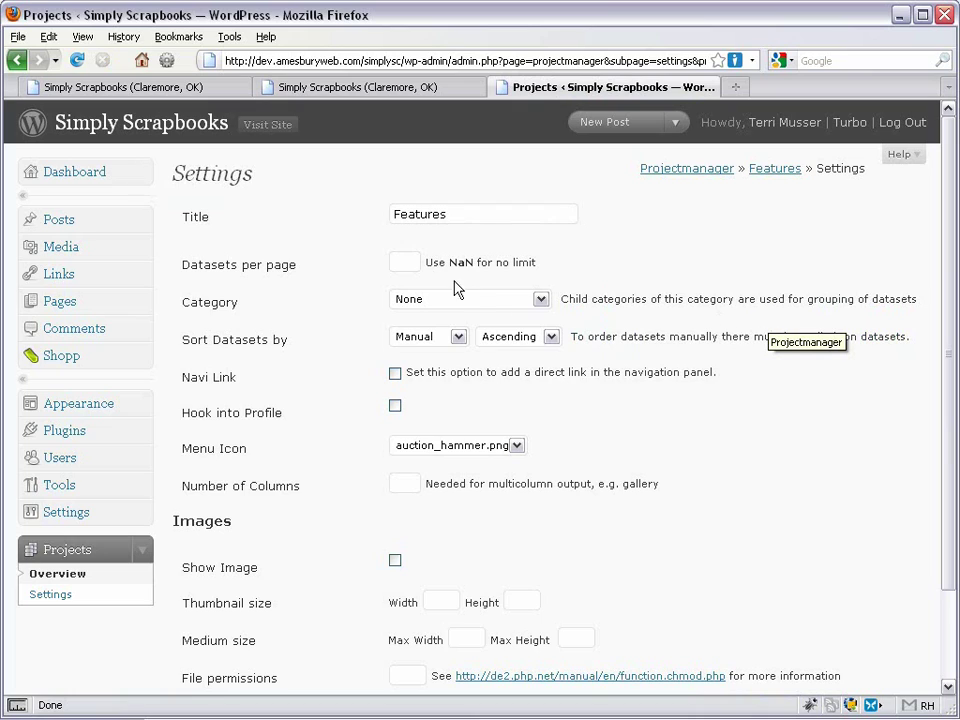
{"action": "left_click", "coordinate": [412, 262]}
{"action": "type", "text": "NaN"}
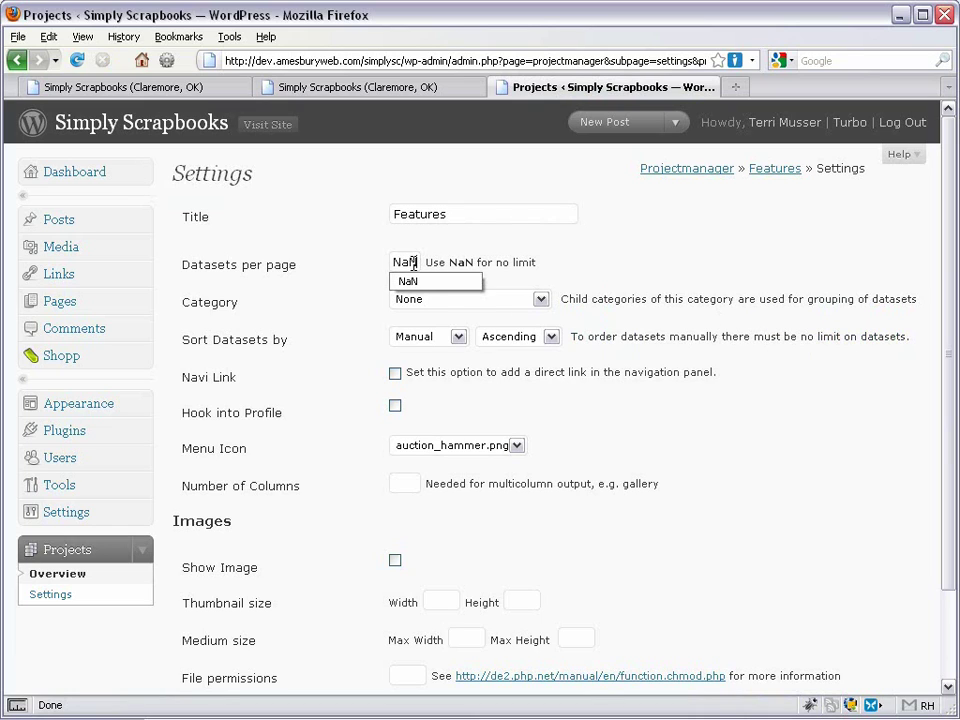
{"action": "left_click", "coordinate": [420, 282]}
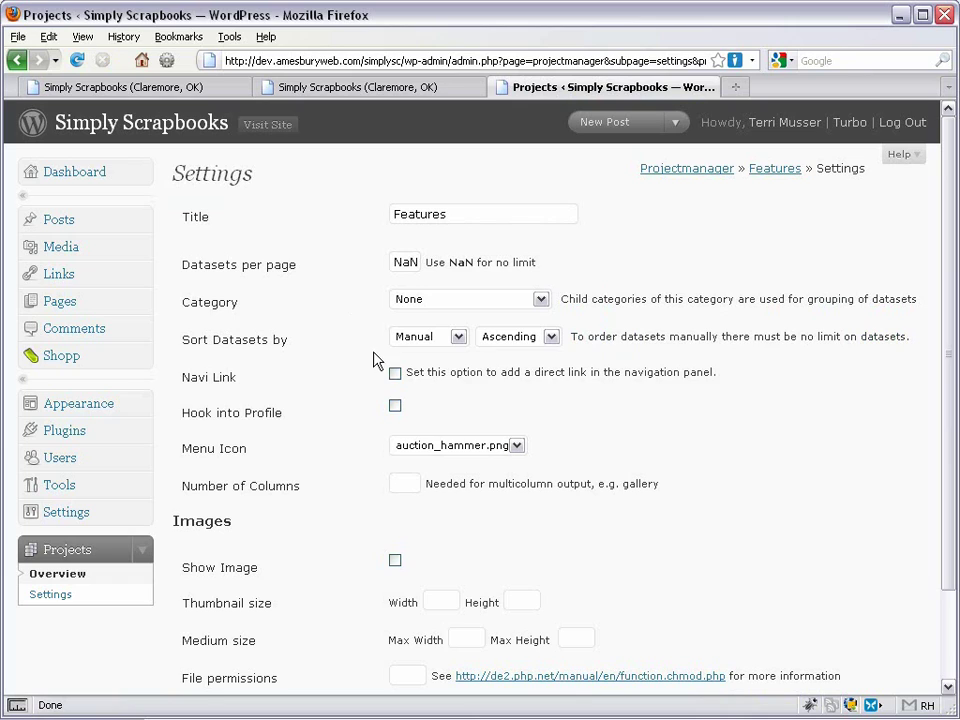
{"action": "left_click", "coordinate": [395, 374]}
{"action": "left_click", "coordinate": [517, 447]}
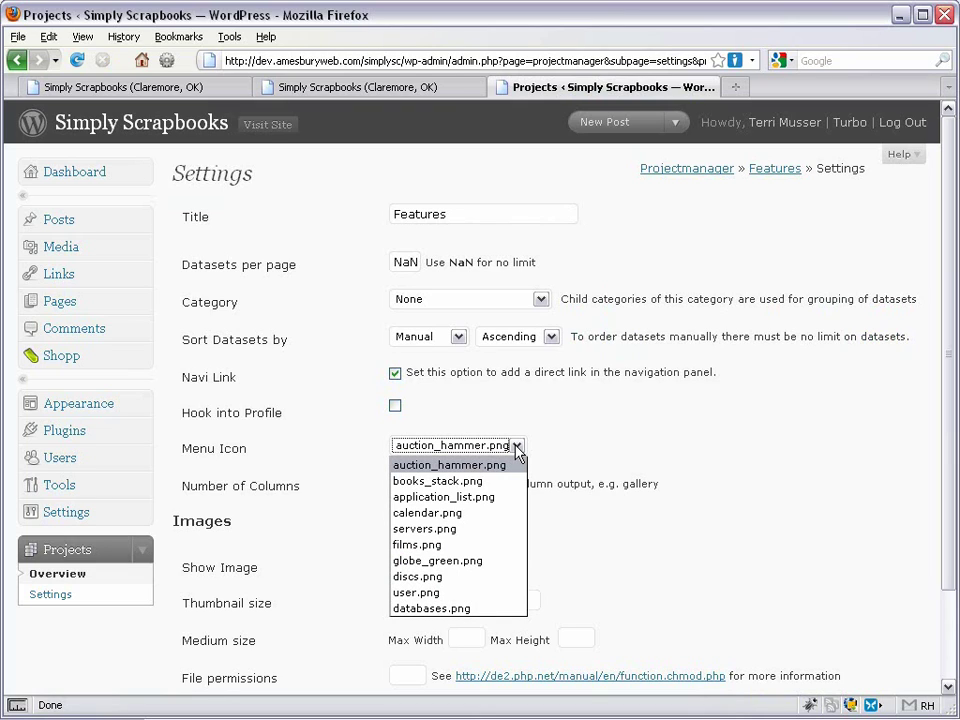
{"action": "left_click", "coordinate": [505, 593]}
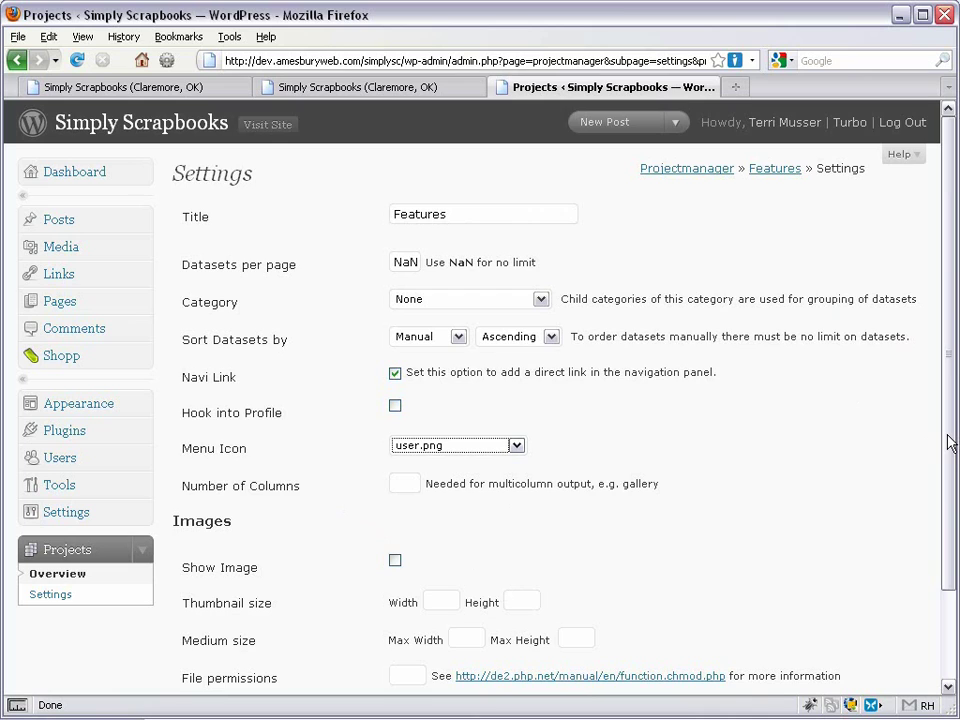
{"action": "left_click_drag", "start_coordinate": [949, 439], "coordinate": [949, 527]}
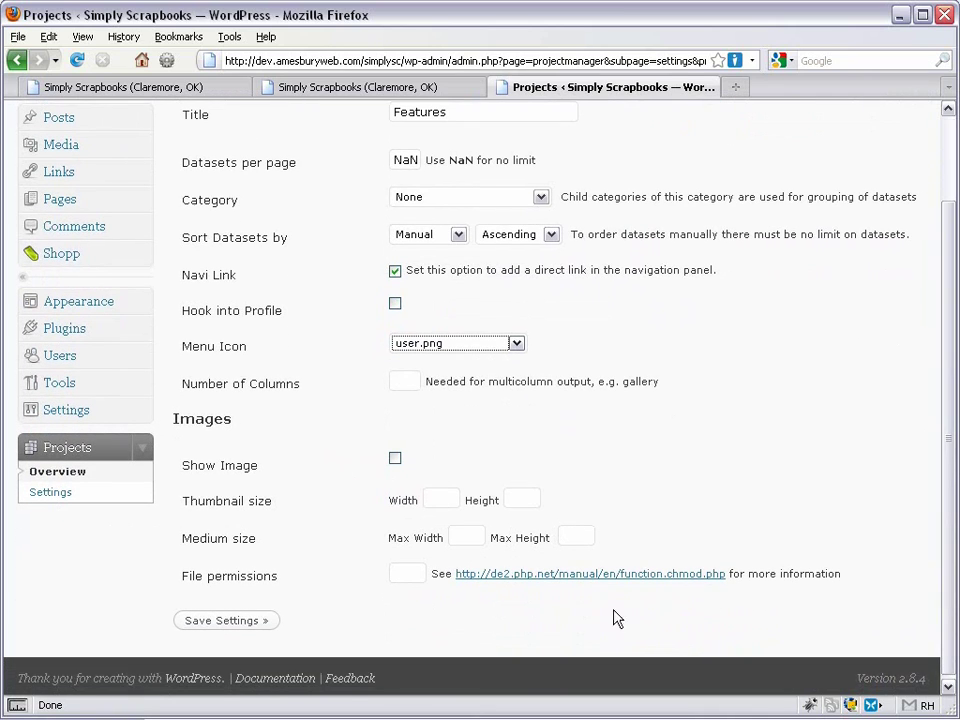
{"action": "left_click", "coordinate": [262, 621]}
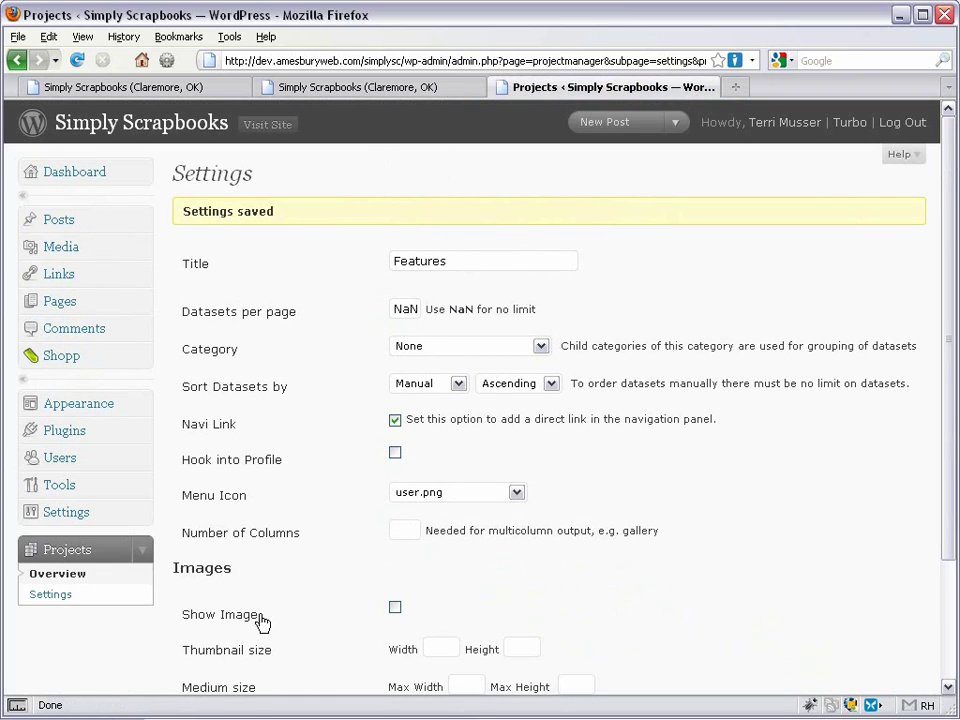
Add a form field labelled "Description" of type Textfield to the Features project
{"action": "left_click", "coordinate": [106, 565]}
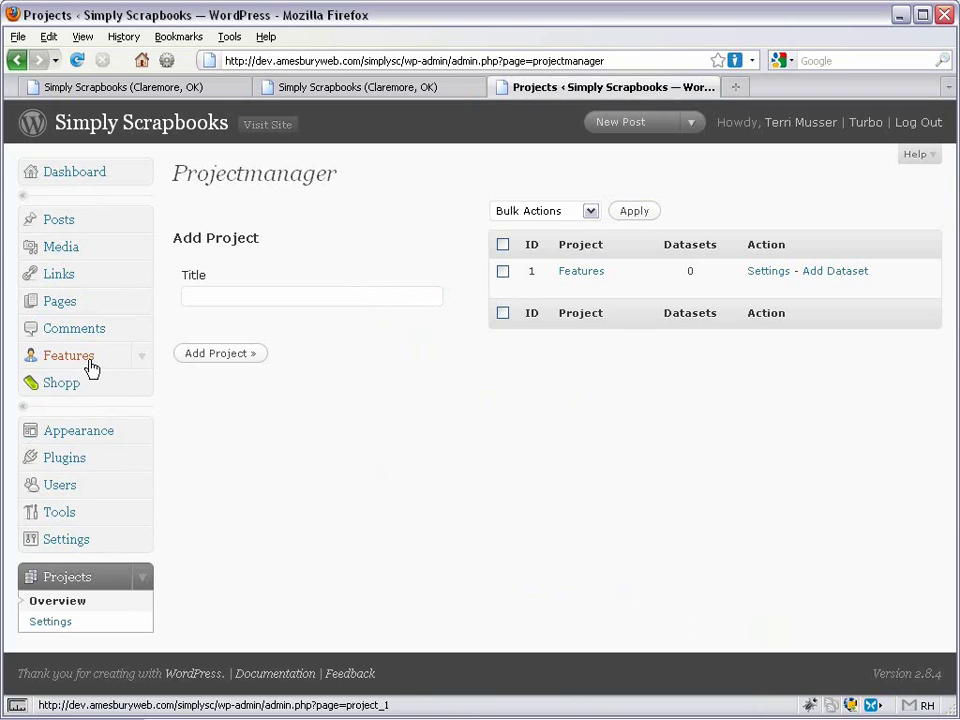
{"action": "left_click", "coordinate": [142, 360]}
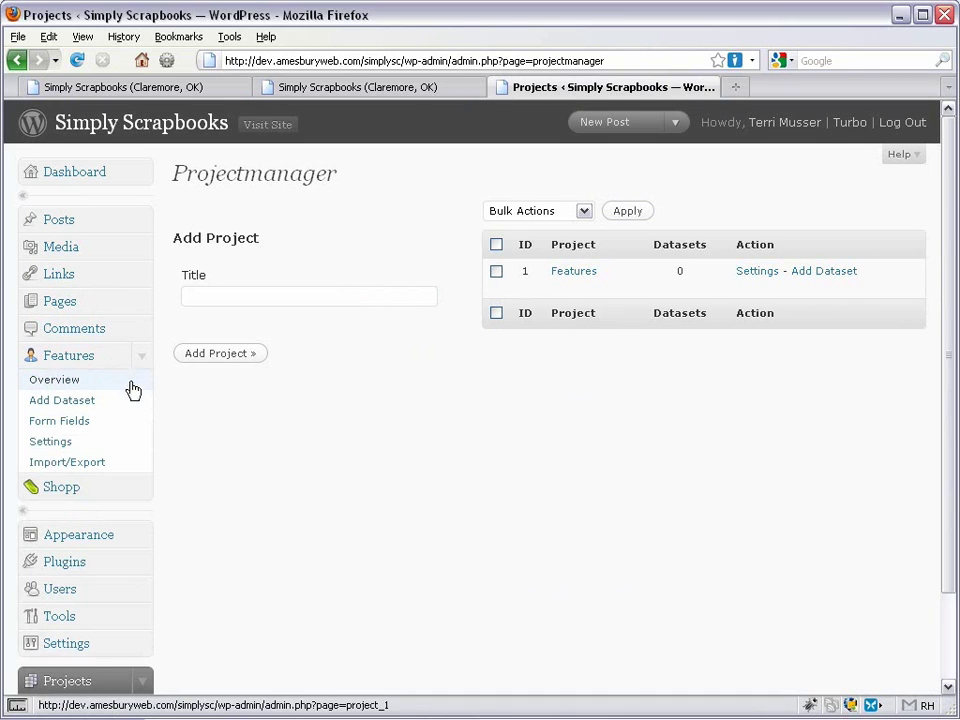
{"action": "left_click", "coordinate": [113, 428]}
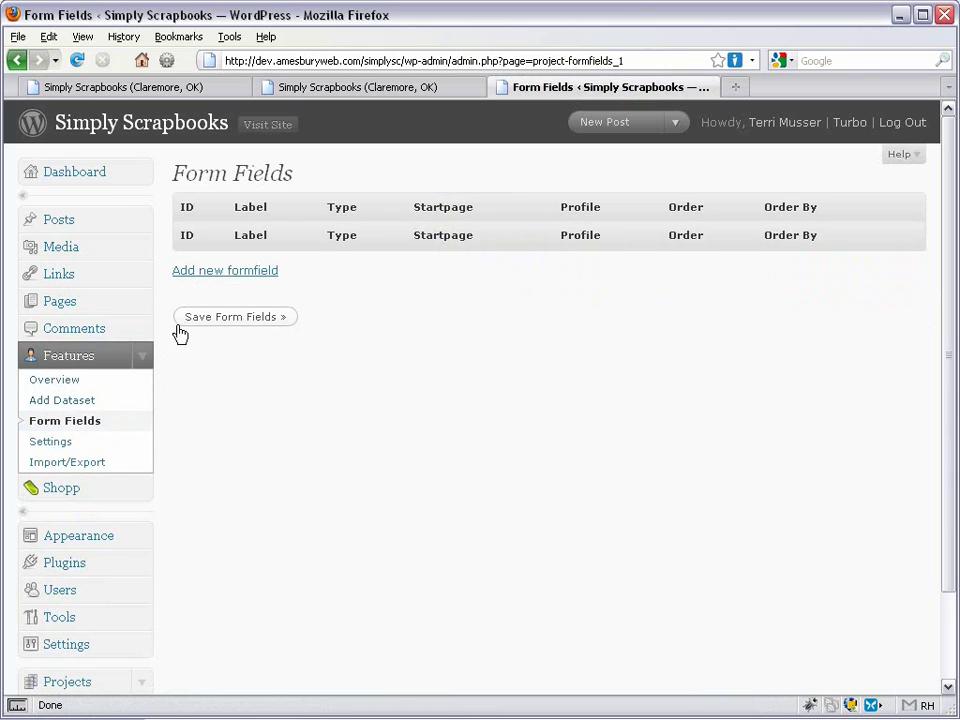
{"action": "left_click", "coordinate": [227, 272]}
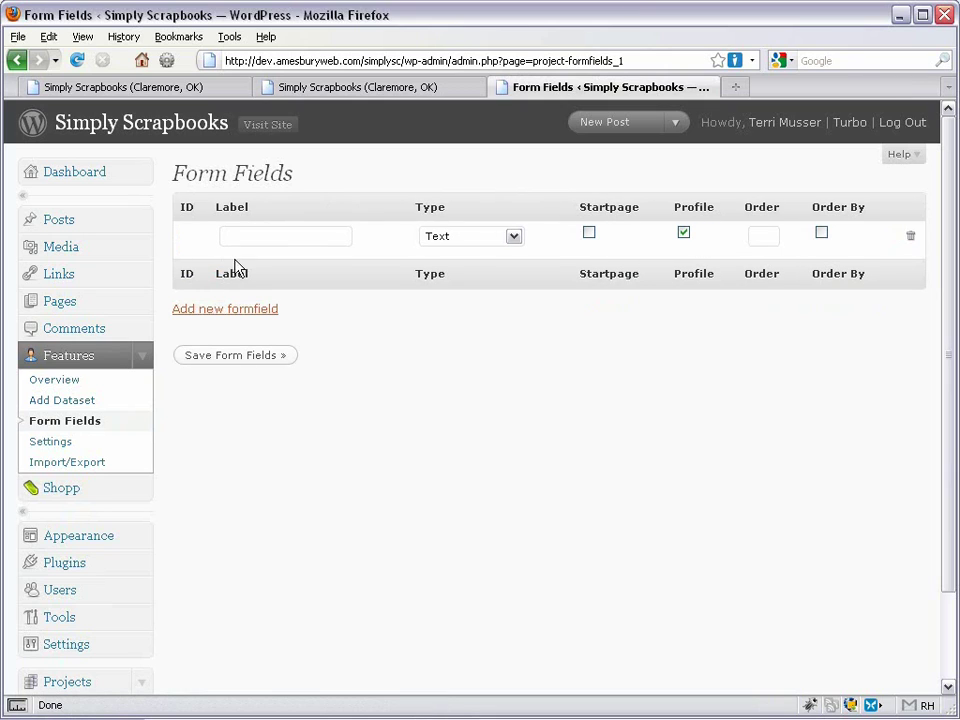
{"action": "type", "text": "Description"}
{"action": "left_click", "coordinate": [512, 240]}
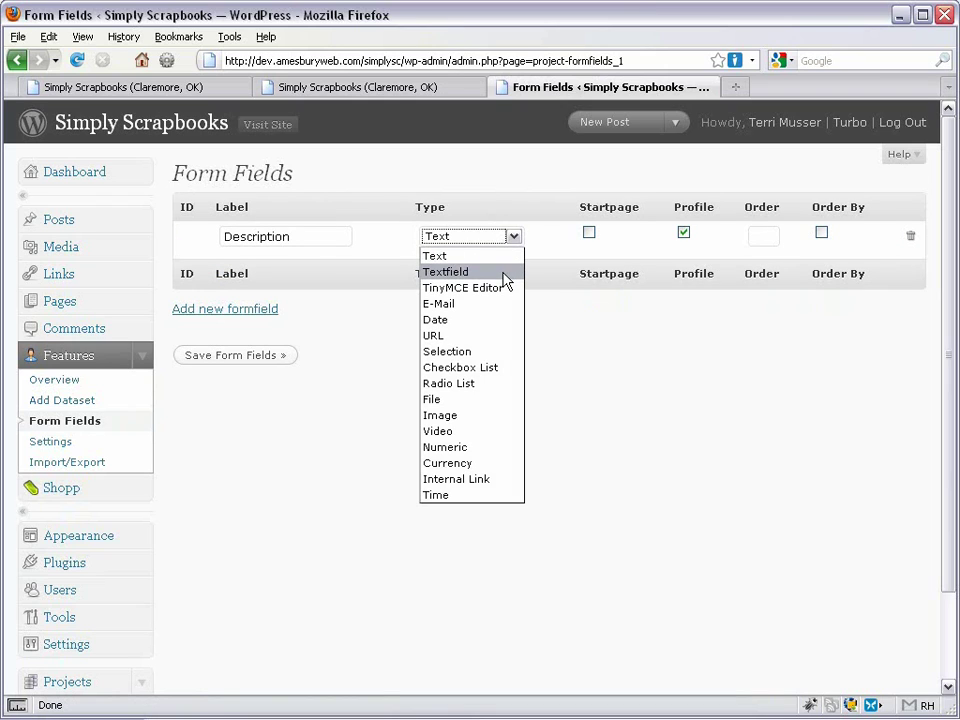
{"action": "left_click", "coordinate": [506, 272]}
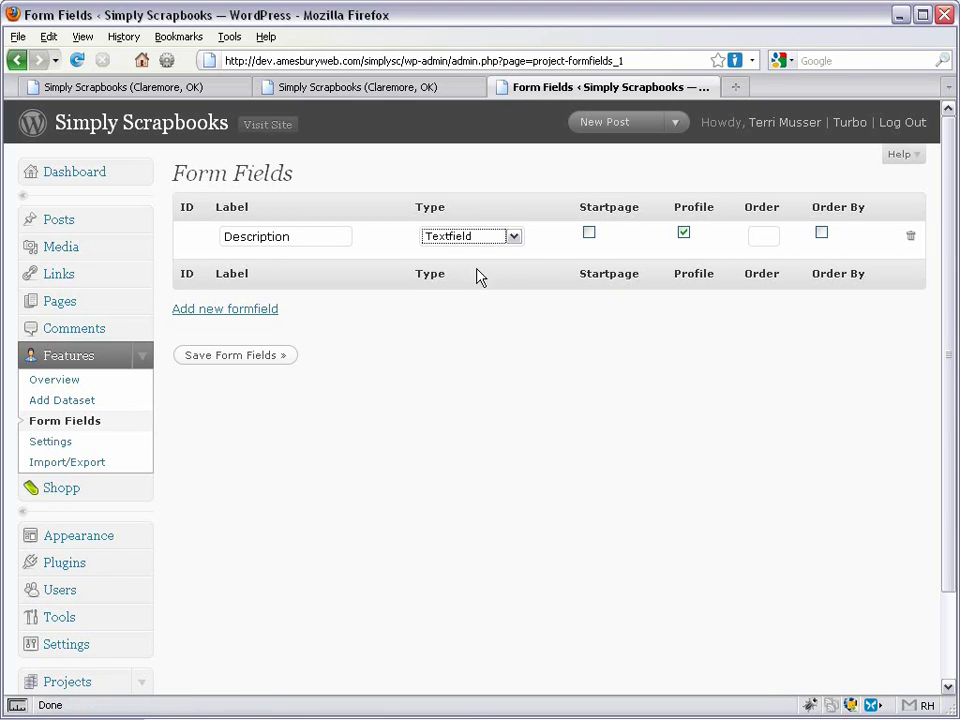
Add a second form field labelled "Link" with the type URL
{"action": "left_click", "coordinate": [229, 313]}
{"action": "left_click", "coordinate": [270, 272]}
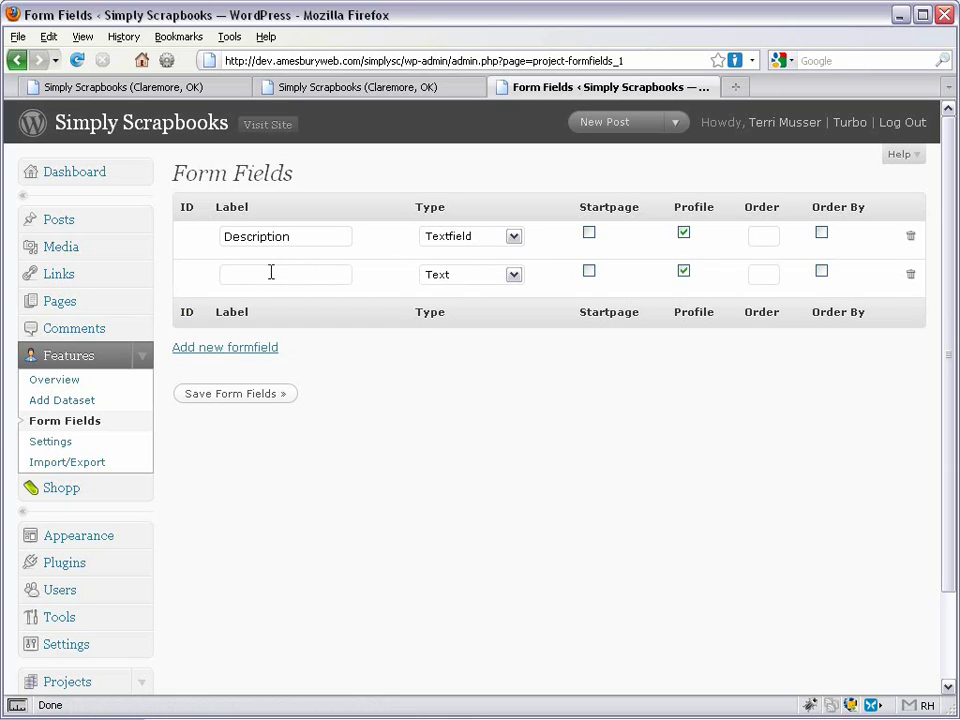
{"action": "type", "text": "Link"}
{"action": "left_click", "coordinate": [450, 276]}
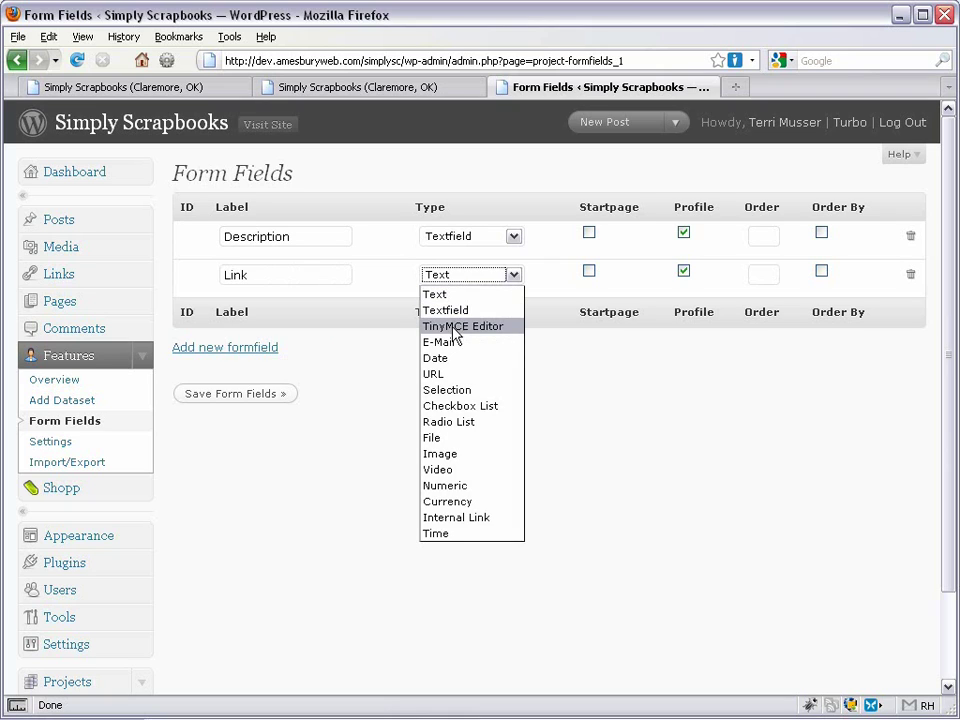
{"action": "left_click", "coordinate": [444, 376]}
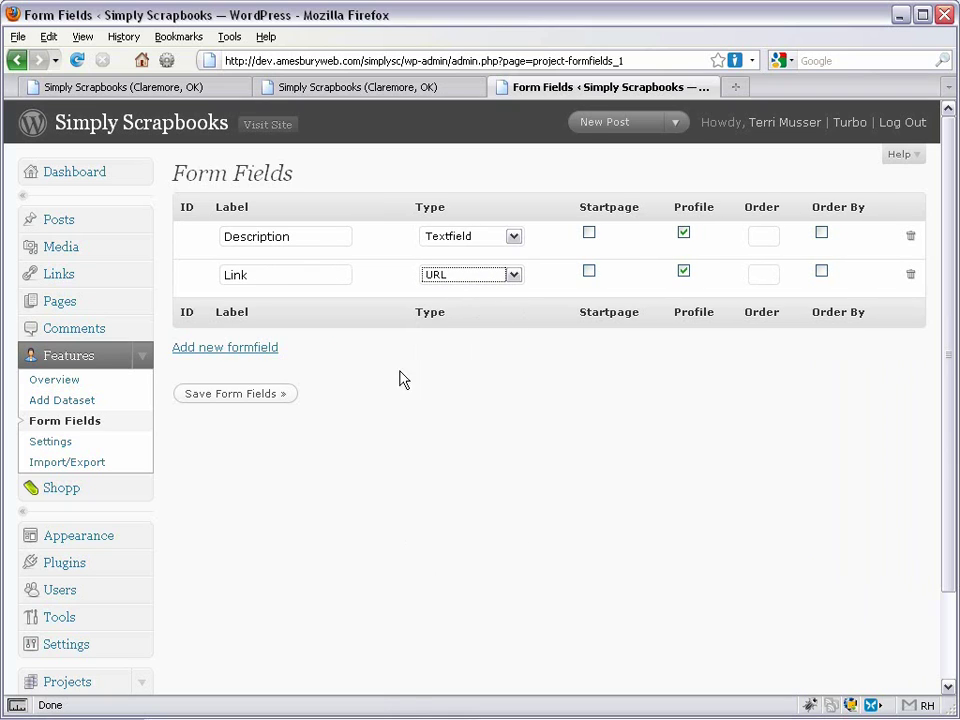
Add a third form field labelled "Image" with the type Image, and save the form fields
{"action": "left_click", "coordinate": [266, 349]}
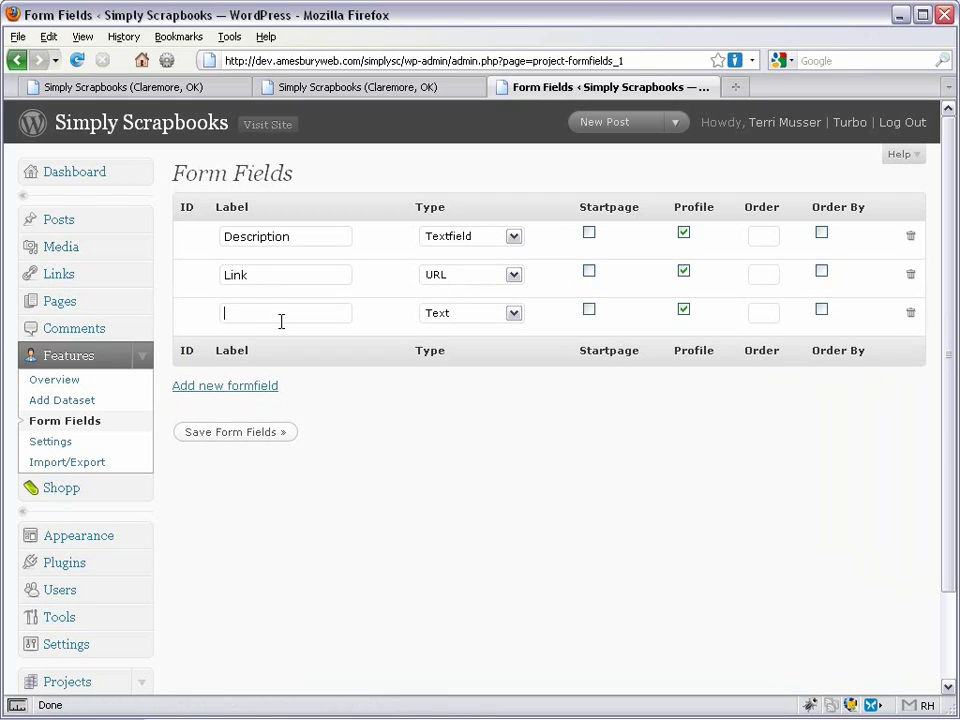
{"action": "left_click", "coordinate": [281, 321]}
{"action": "type", "text": "Image"}
{"action": "left_click", "coordinate": [440, 316]}
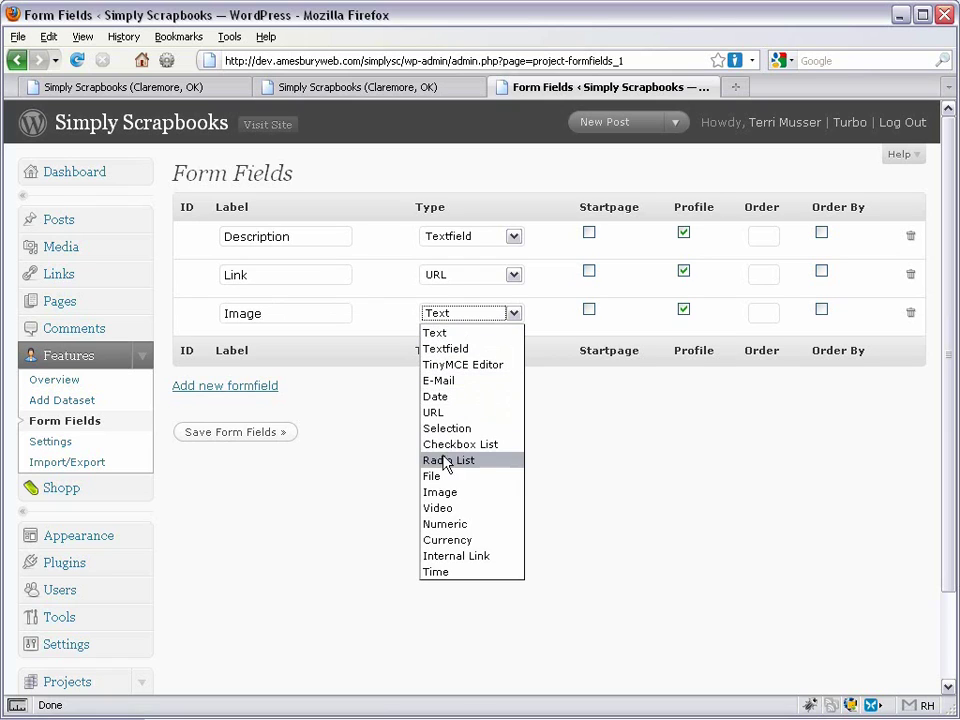
{"action": "left_click", "coordinate": [448, 494]}
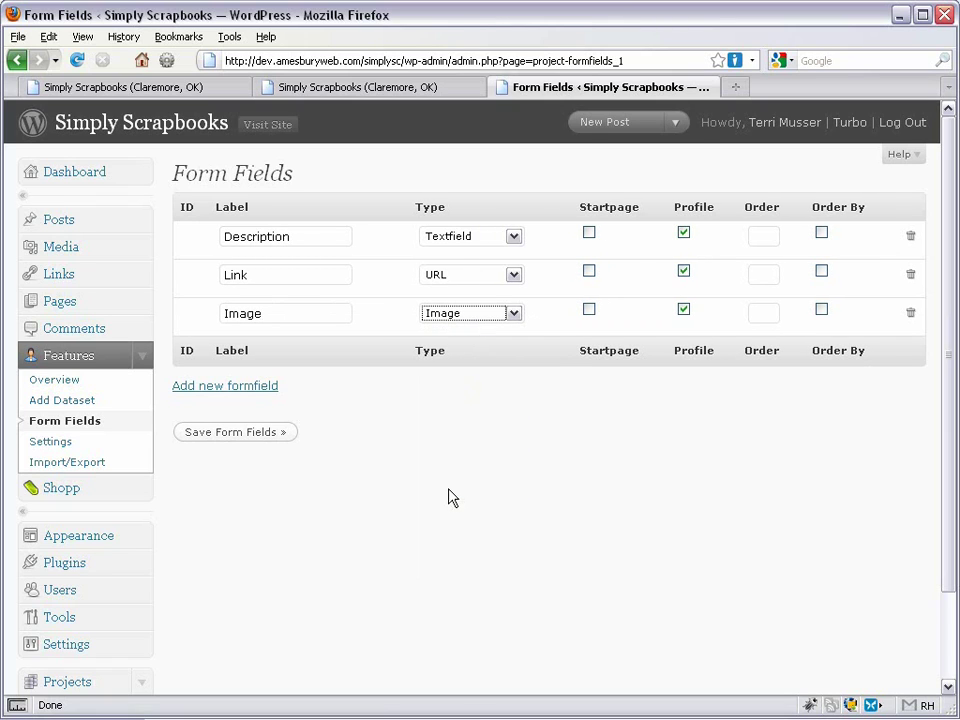
{"action": "left_click", "coordinate": [282, 442]}
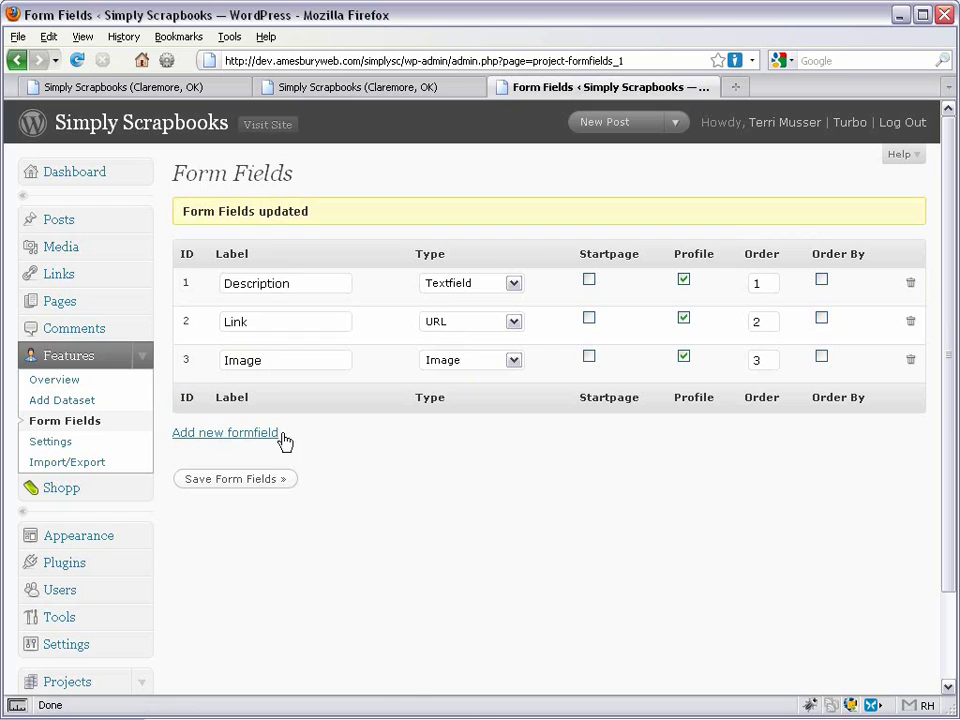
Start a new Features dataset named "Twitter" with the description "Become our 100th follower and receive a prize!"
{"action": "left_click", "coordinate": [82, 402]}
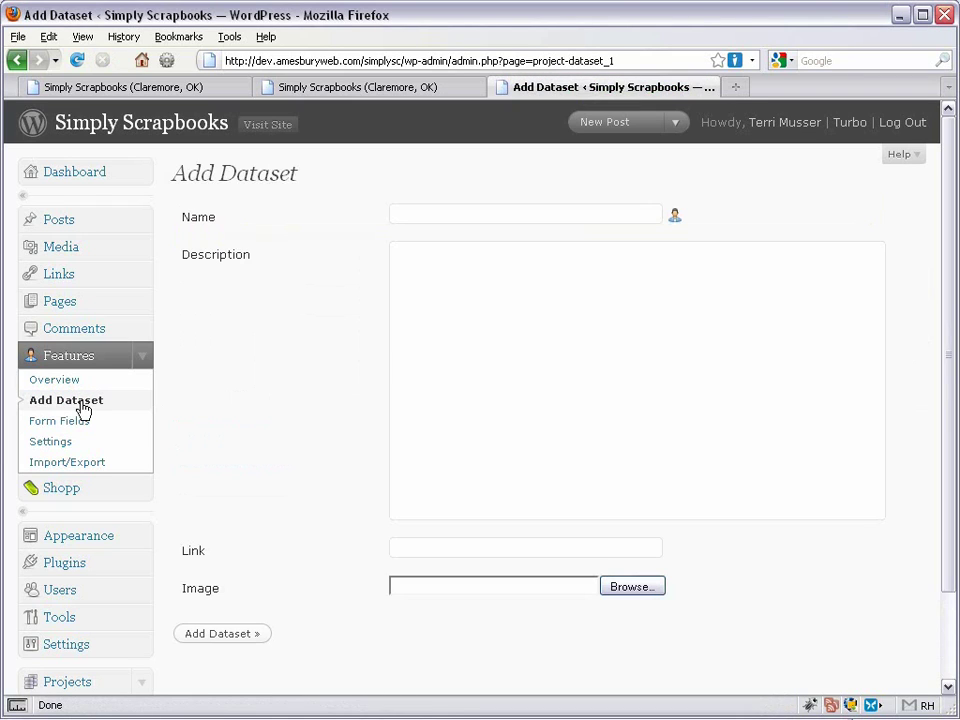
{"action": "left_click", "coordinate": [450, 214]}
{"action": "type", "text": "Twitter"}
{"action": "left_click", "coordinate": [574, 296]}
{"action": "type", "text": "Become our 100th follower and receive a prize!"}
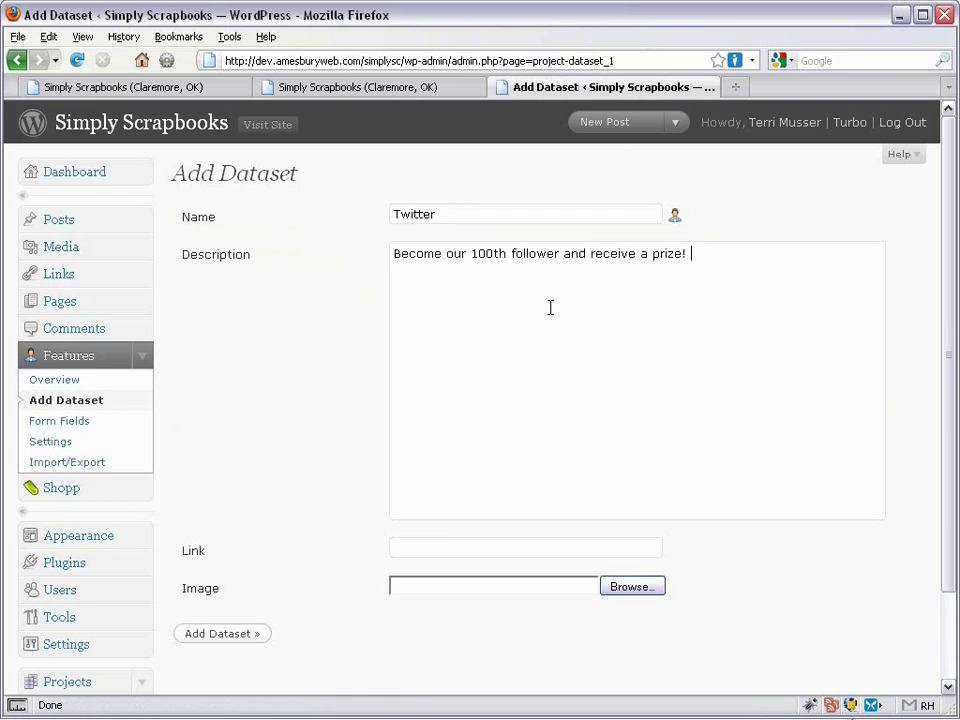
{"action": "left_click", "coordinate": [435, 557]}
{"action": "type", "text": "http://twitter.com/simplyscrapbook"}
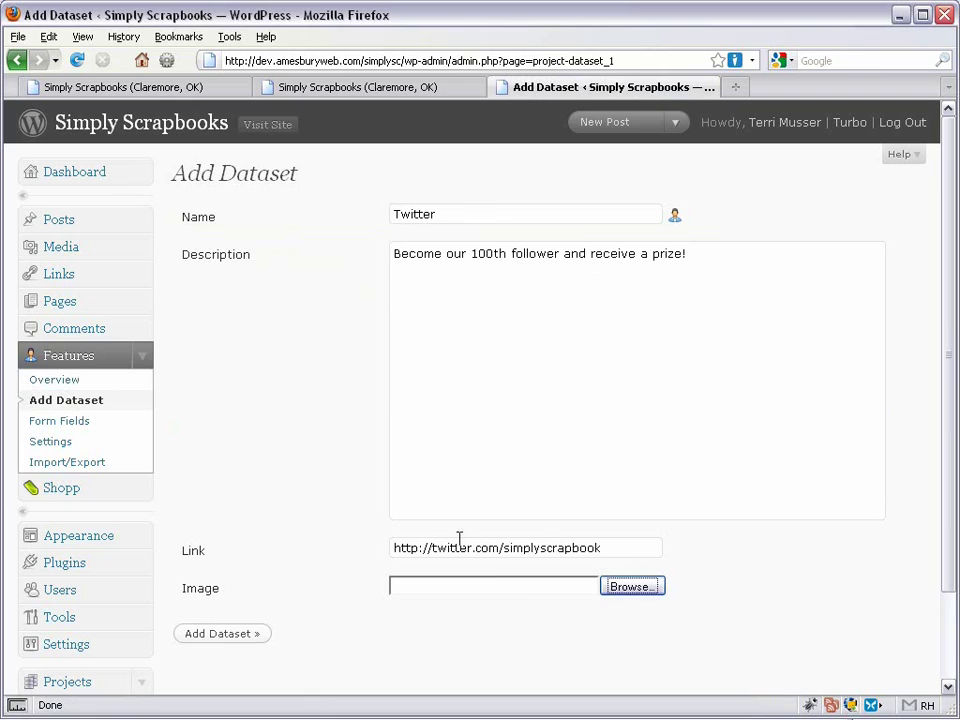
{"action": "left_click", "coordinate": [618, 593]}
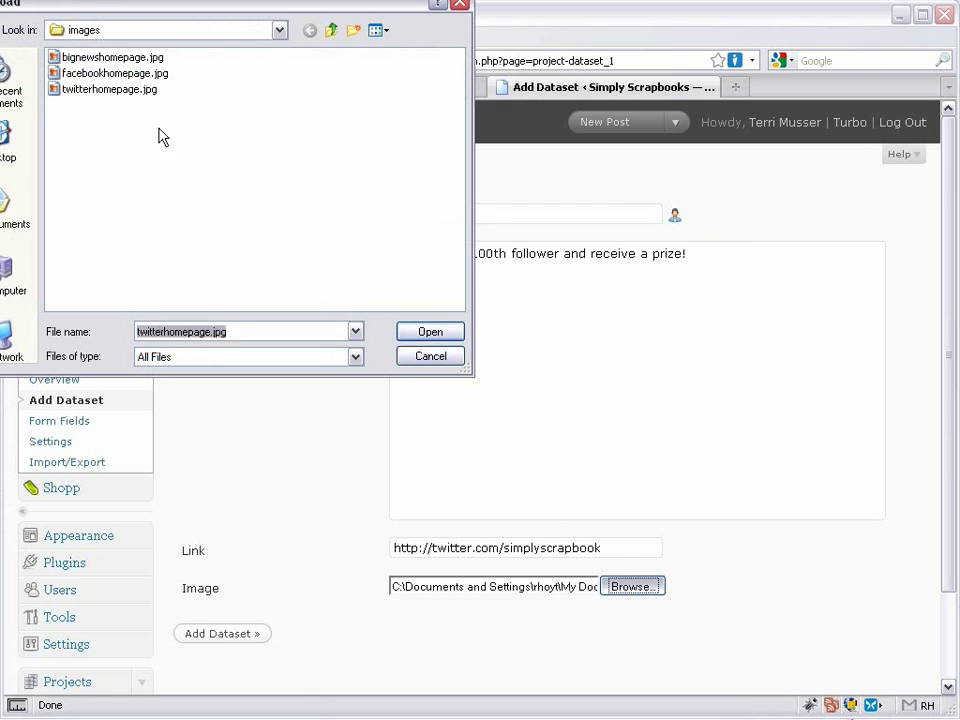
{"action": "double_click", "coordinate": [107, 91]}
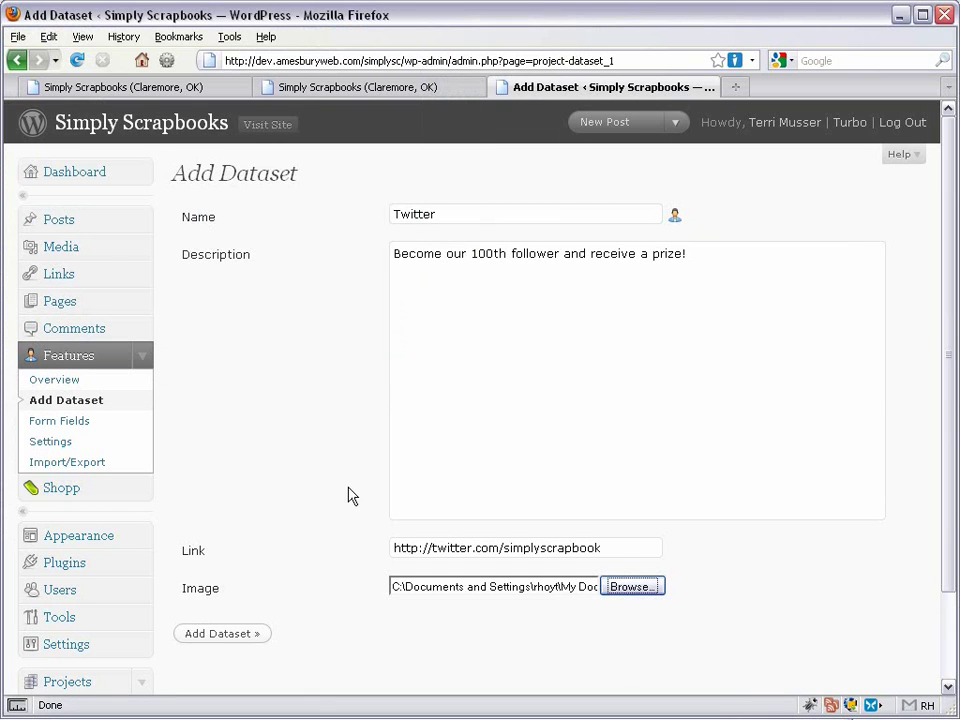
{"action": "left_click", "coordinate": [249, 637]}
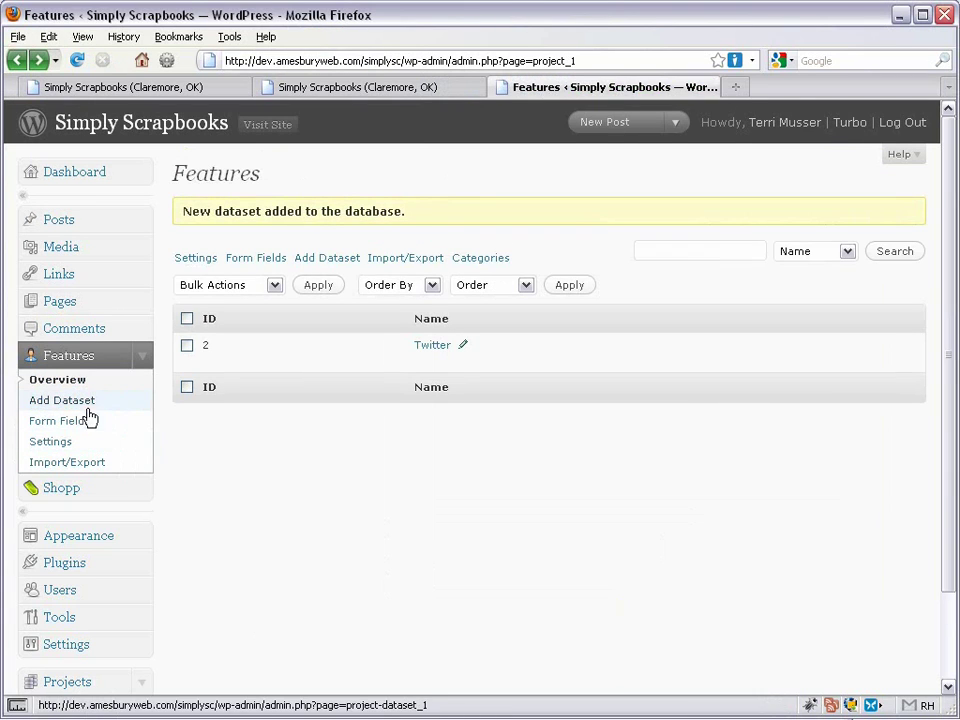
Start another Features dataset named "Big News!" with the description "Big News coming August 31, 2009! Watch for your email."
{"action": "left_click", "coordinate": [79, 403]}
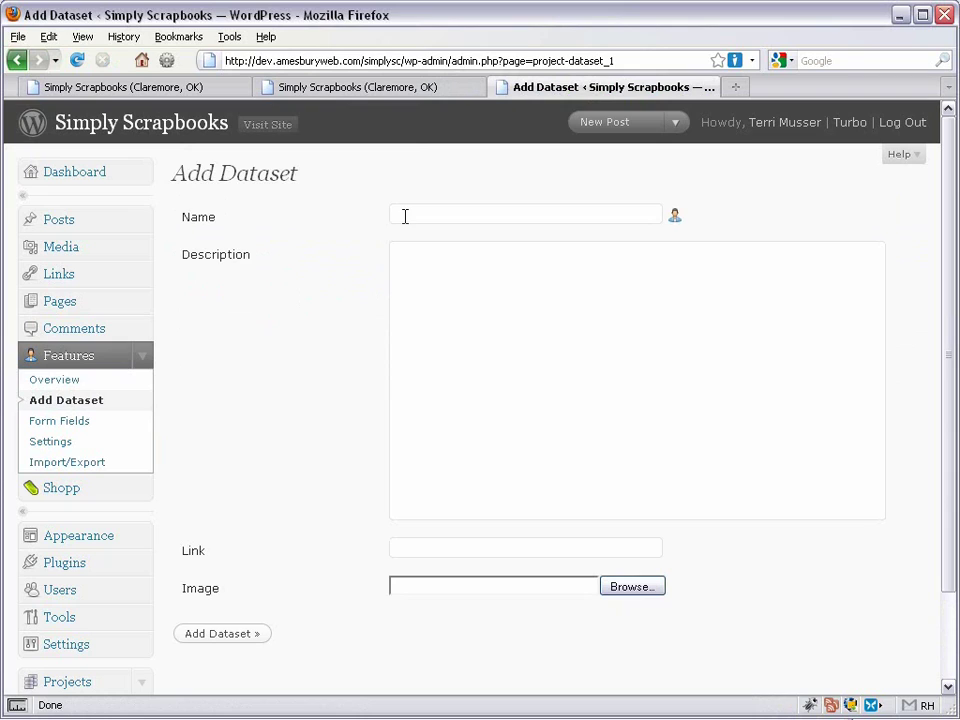
{"action": "type", "text": "Big News!"}
{"action": "left_click", "coordinate": [419, 266]}
{"action": "type", "text": "Big News coming August 31, 2009!  Watch for your email."}
{"action": "left_click", "coordinate": [404, 548]}
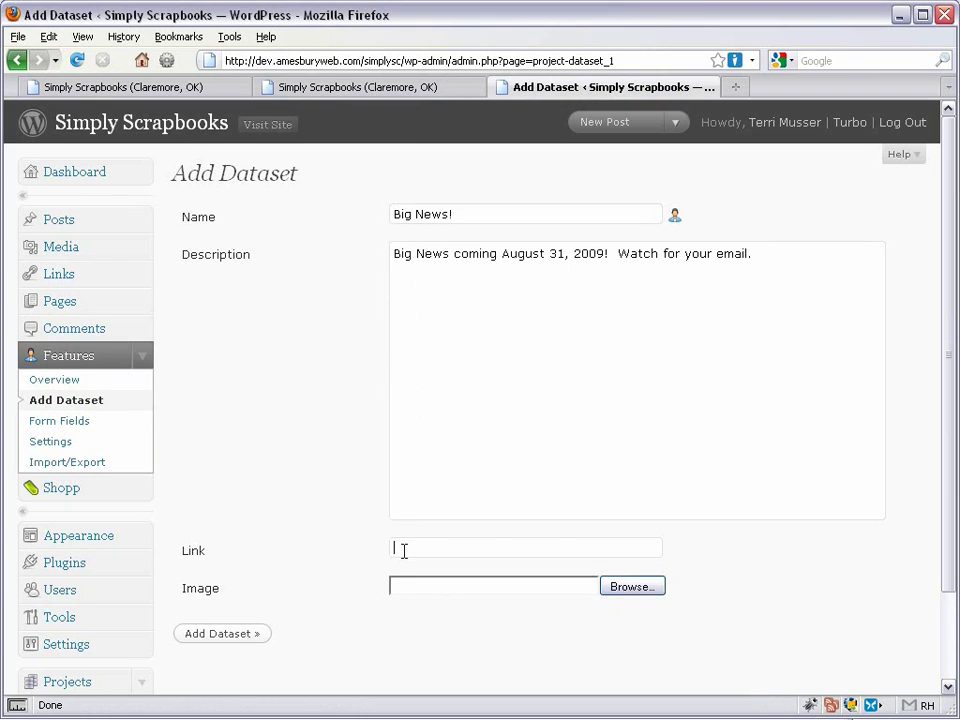
{"action": "type", "text": "http://www.simplyscrapbooksok.com/news/"}
{"action": "left_click", "coordinate": [439, 583]}
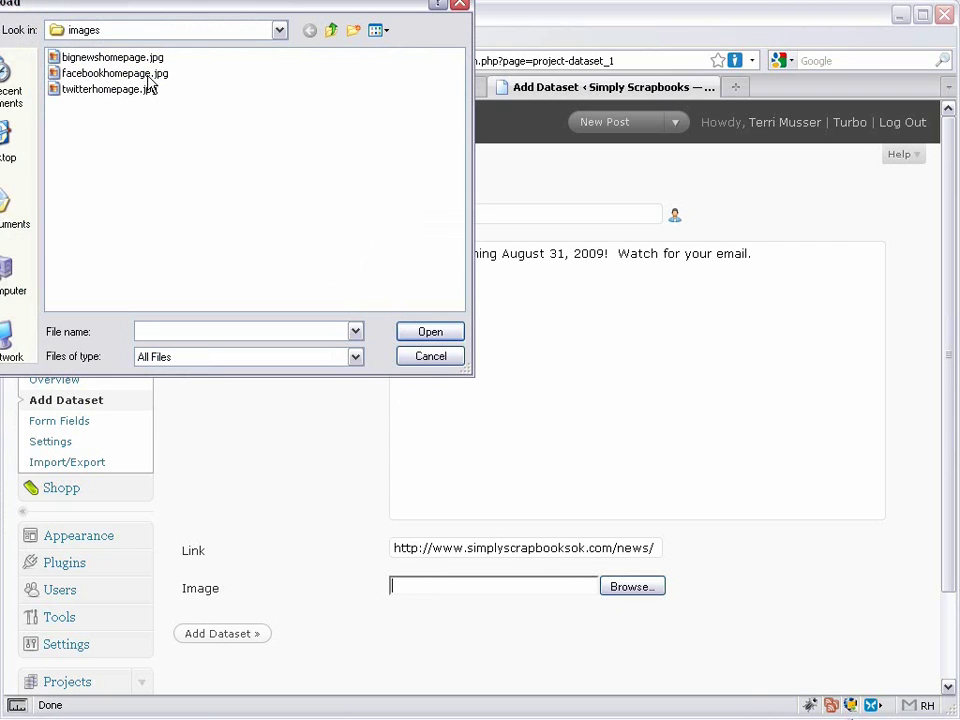
{"action": "double_click", "coordinate": [138, 58]}
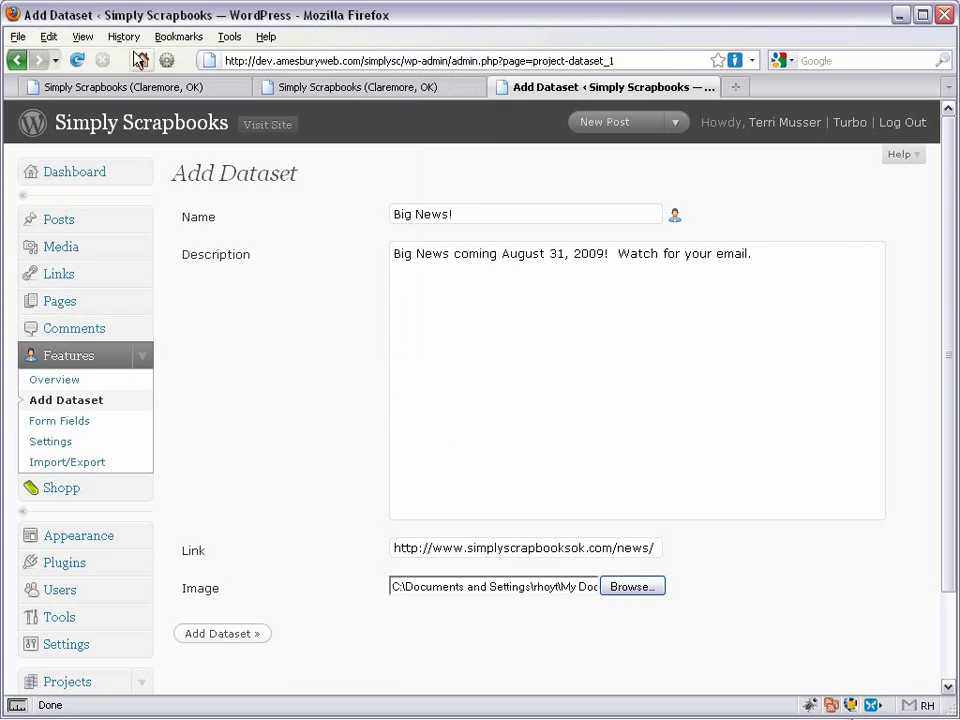
{"action": "left_click", "coordinate": [196, 635]}
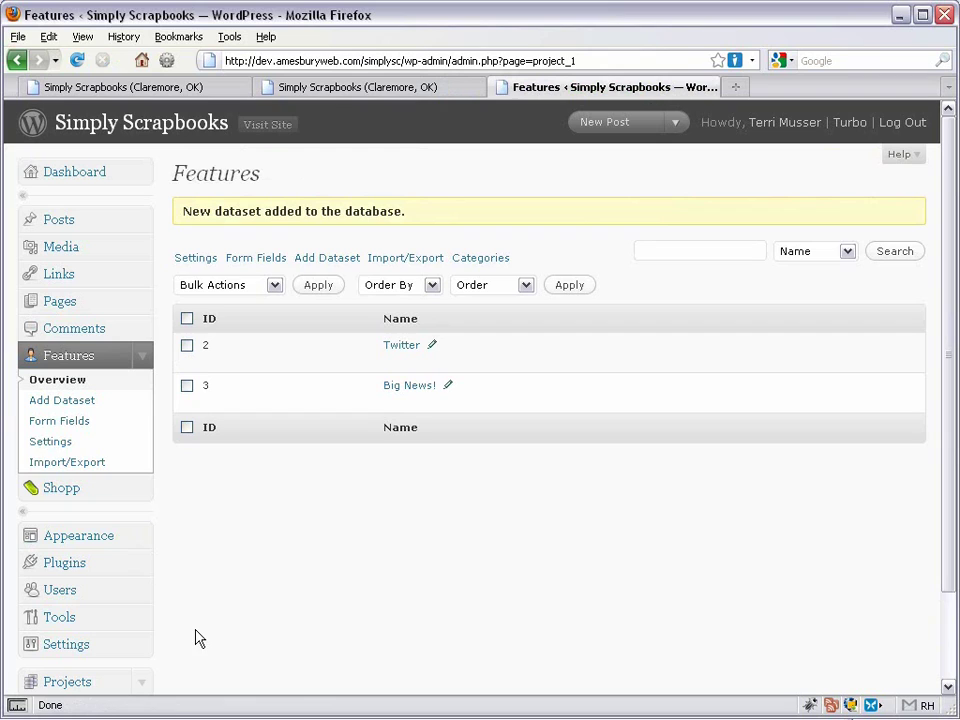
Start another Features dataset named "Facebook" with the description "Become our 100th fan and receive a prize!"
{"action": "left_click", "coordinate": [88, 405]}
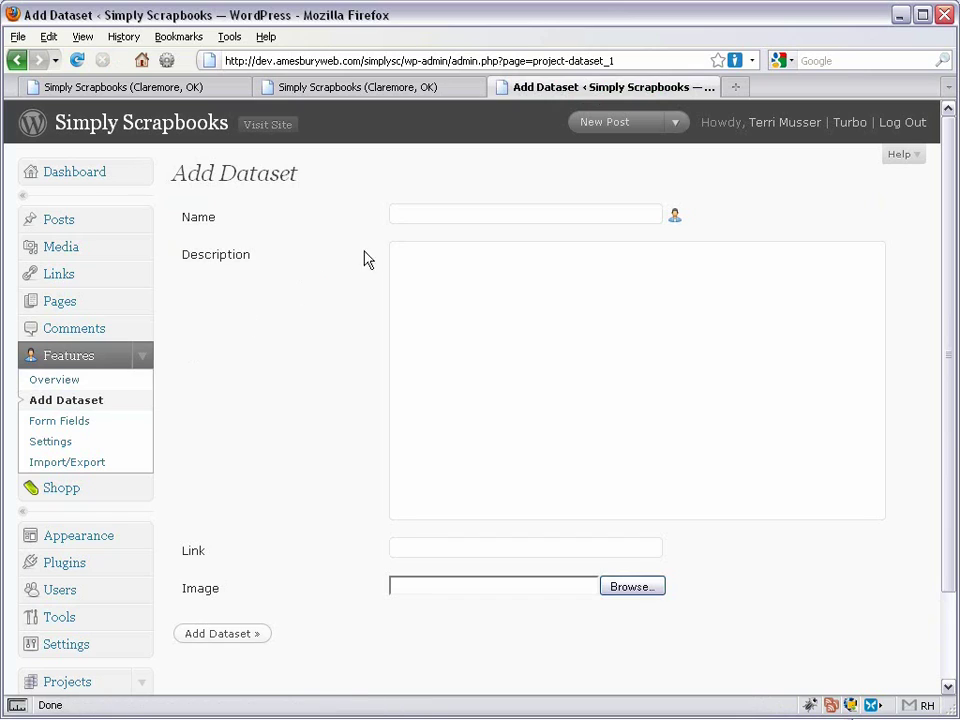
{"action": "left_click", "coordinate": [407, 222]}
{"action": "type", "text": "Facebook"}
{"action": "left_click", "coordinate": [422, 281]}
{"action": "type", "text": "Become our 100th fan and receive a prize!"}
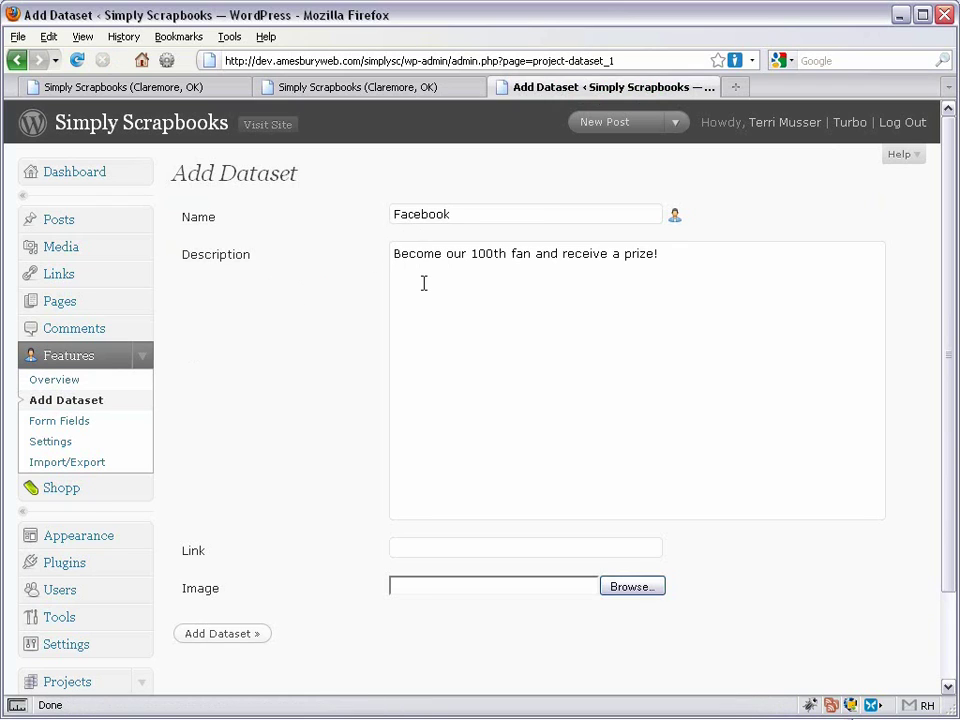
{"action": "type", "text": "http://www.facebook.com/search/?q=simply+scrapbooks+claremore%2C+oklahoma&init=quick"}
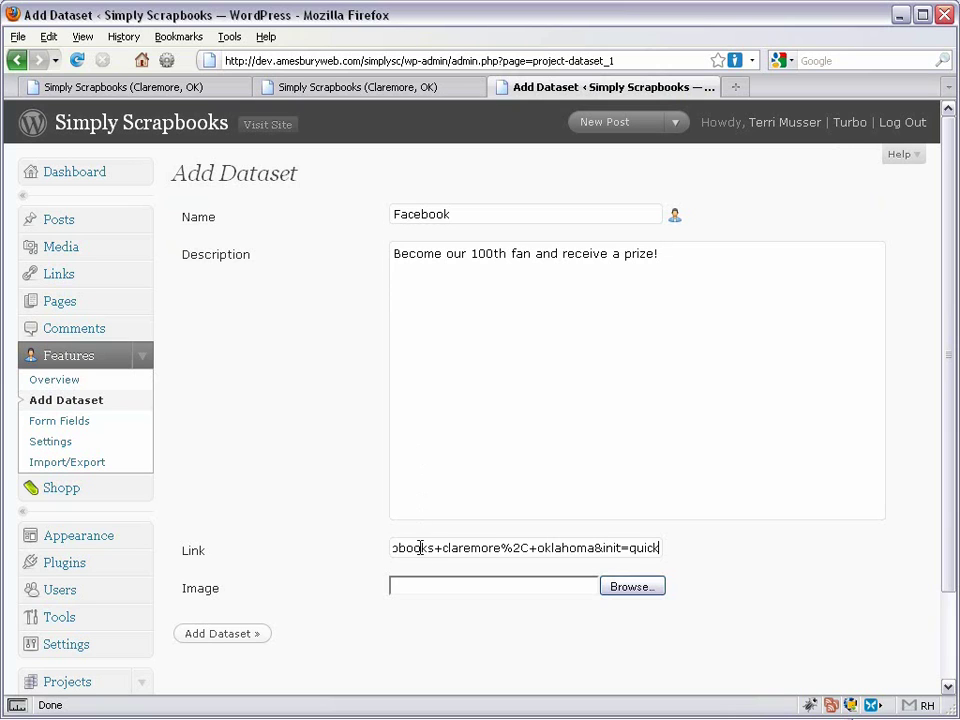
{"action": "key", "text": "Home"}
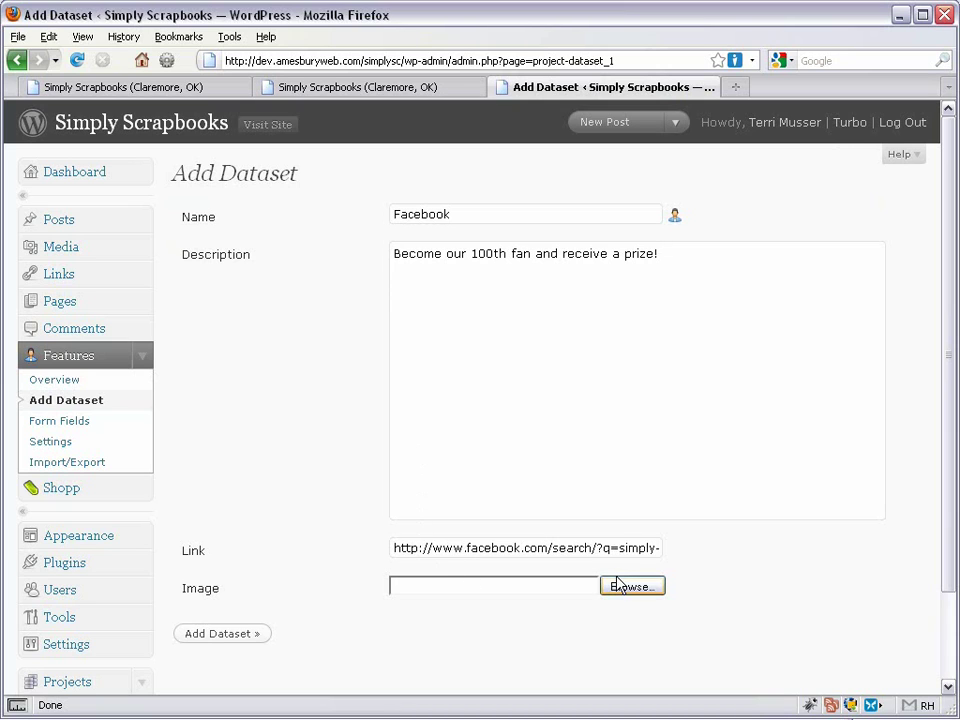
{"action": "left_click", "coordinate": [624, 586]}
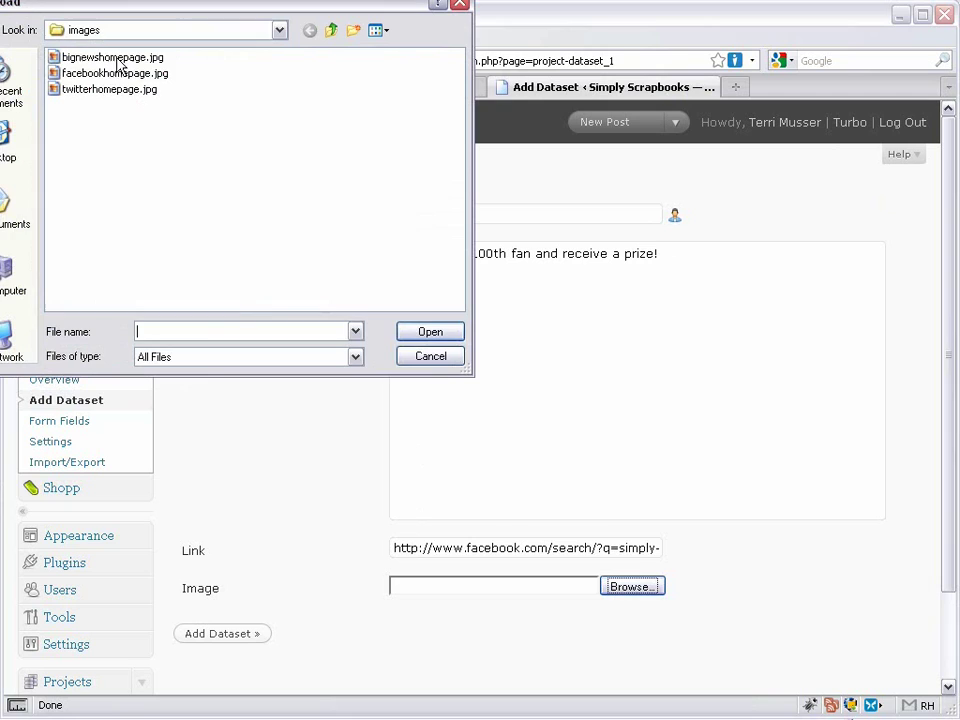
{"action": "double_click", "coordinate": [115, 73]}
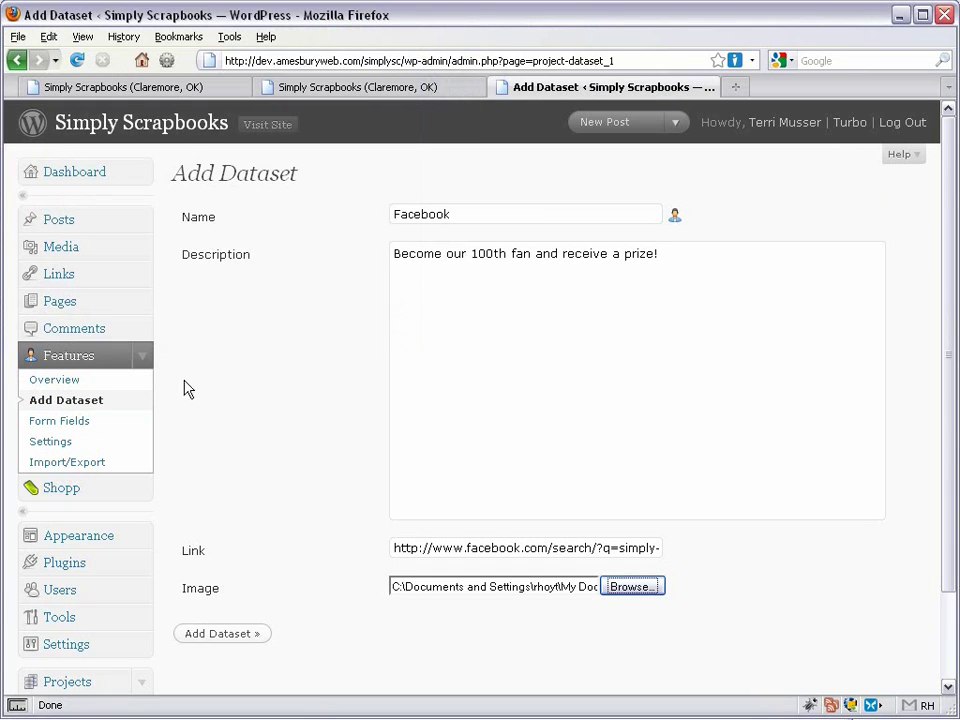
{"action": "left_click", "coordinate": [211, 635]}
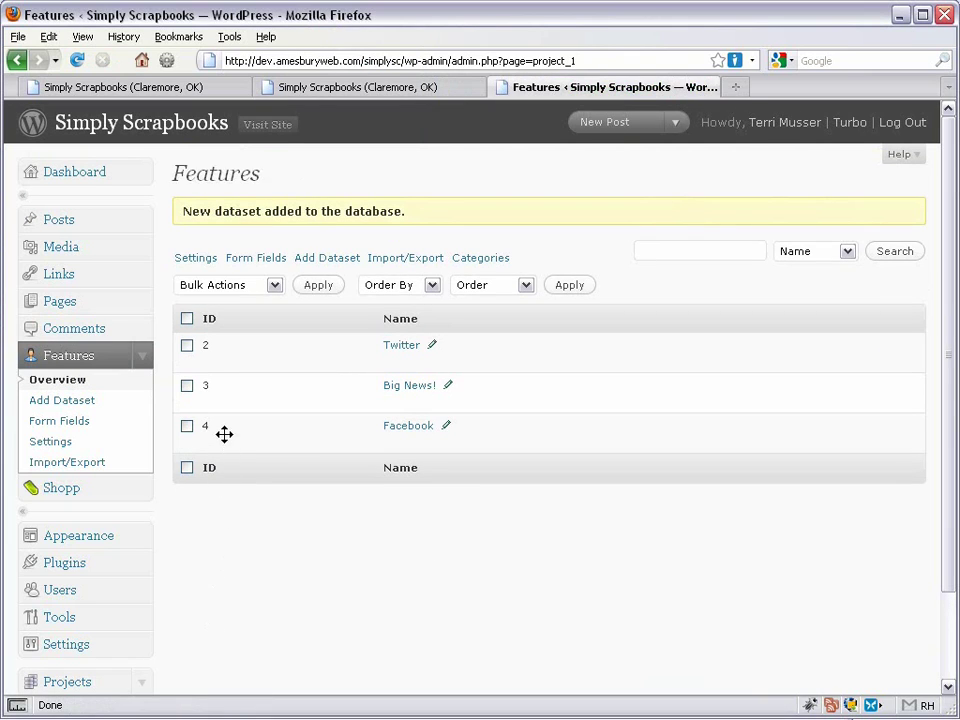
Move the Facebook dataset above Big News! in the Features list
{"action": "left_click_drag", "start_coordinate": [224, 433], "coordinate": [219, 384]}
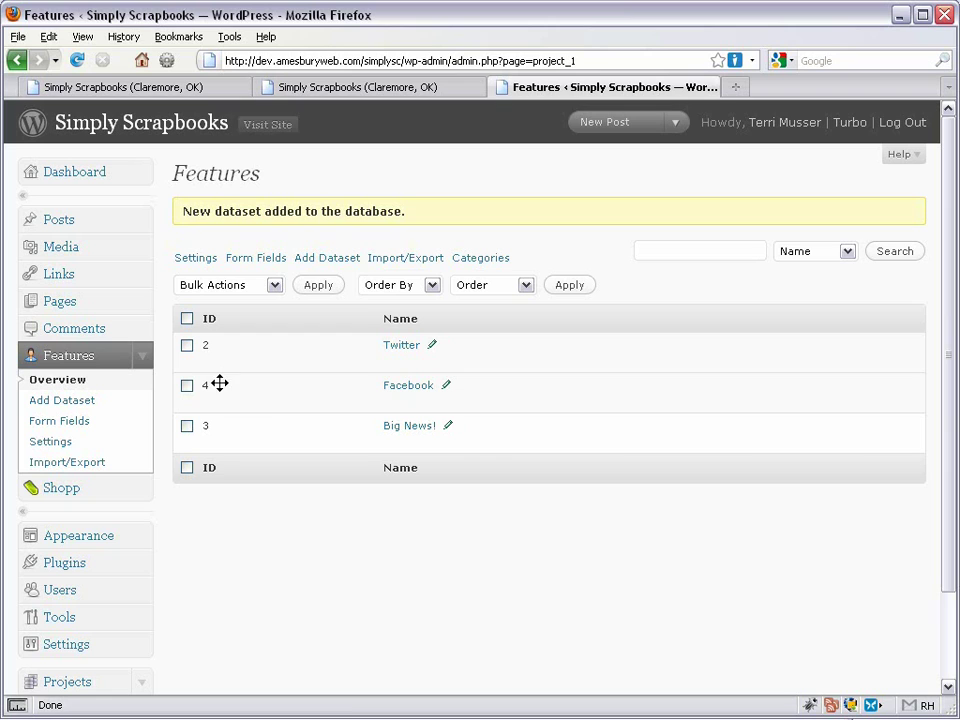
Switch to FileZilla and create a directory named projectmanager in the remote simplysc theme folder
{"action": "key", "text": "alt+Tab"}
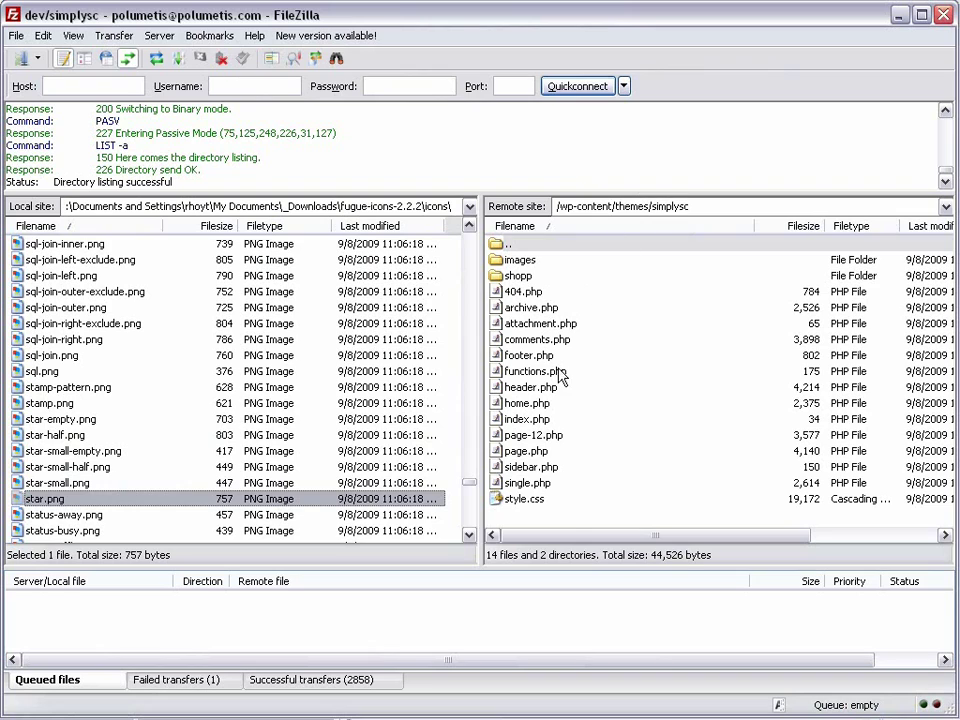
{"action": "right_click", "coordinate": [535, 516]}
{"action": "left_click", "coordinate": [593, 586]}
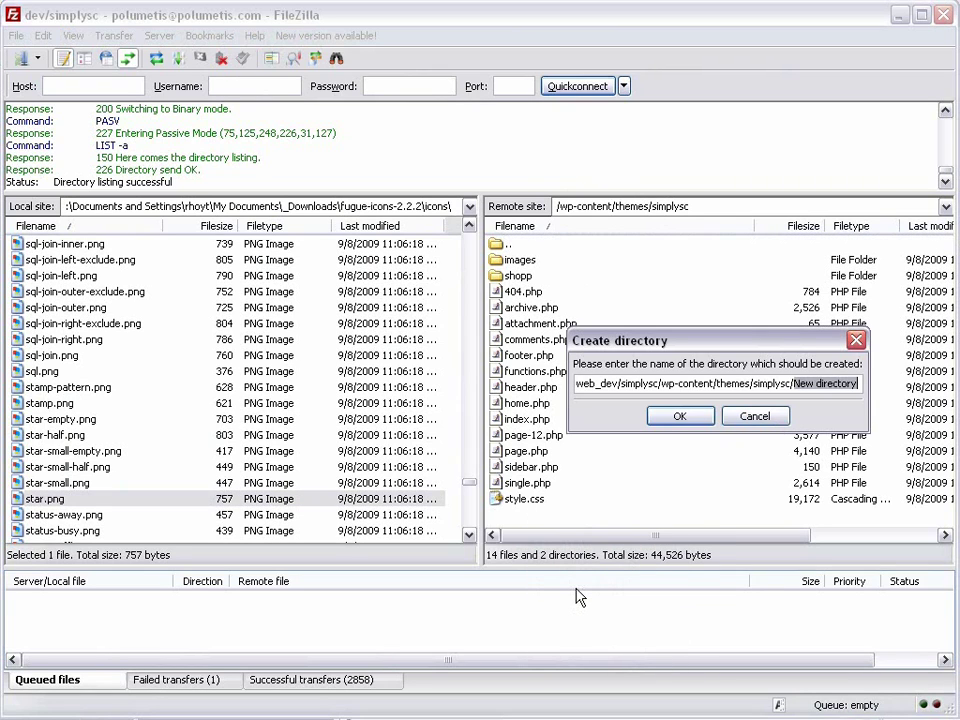
{"action": "type", "text": "projectmanager"}
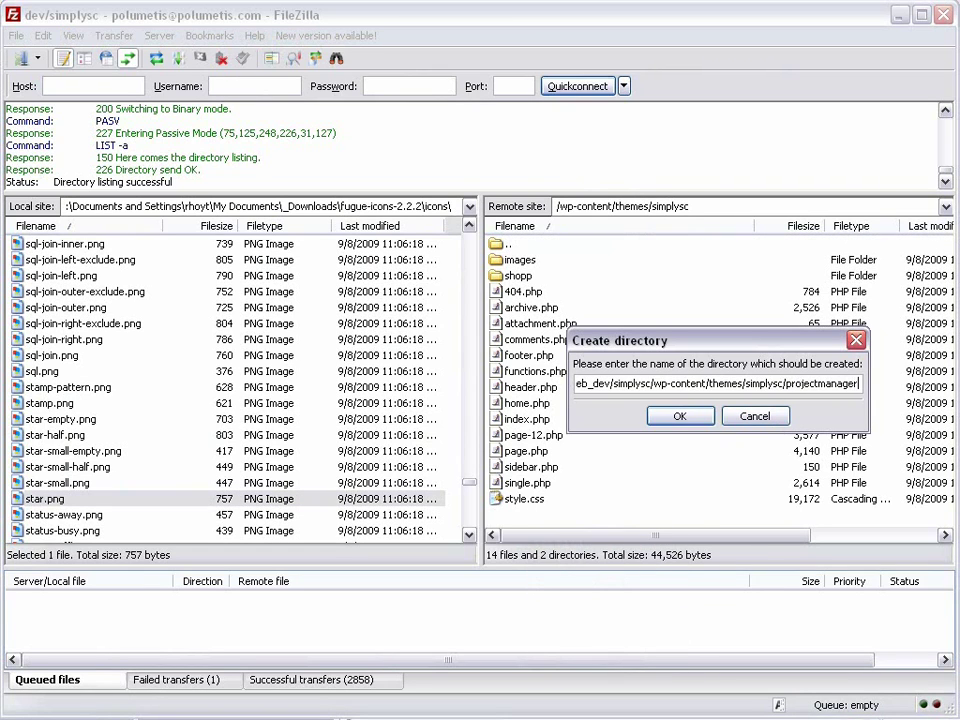
{"action": "key", "text": "Return"}
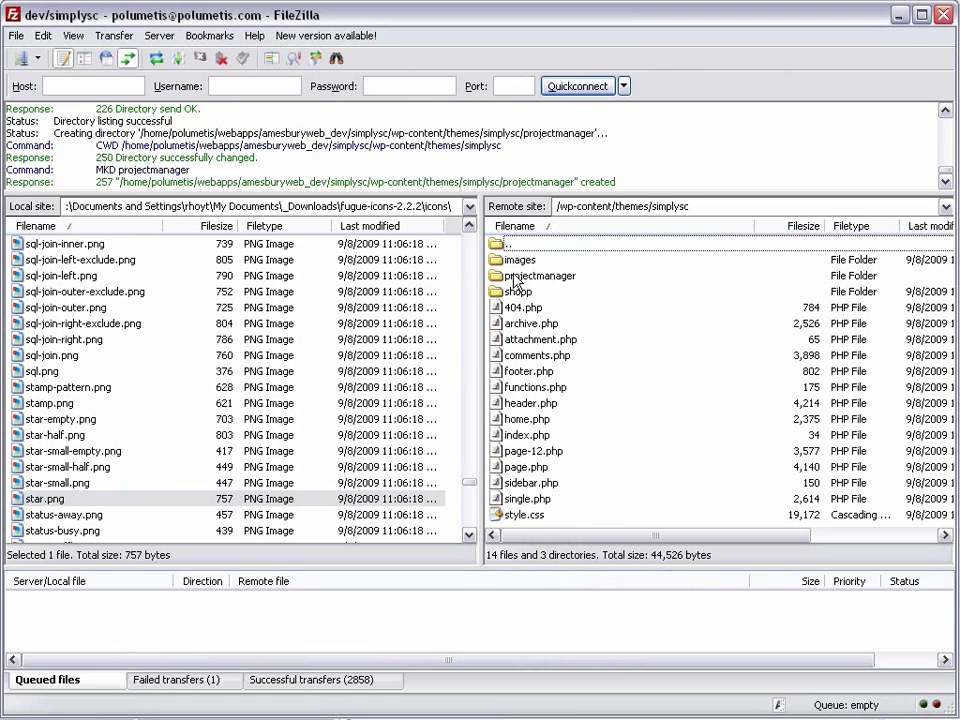
Create a directory named icons inside the remote projectmanager folder
{"action": "double_click", "coordinate": [512, 277]}
{"action": "right_click", "coordinate": [495, 254]}
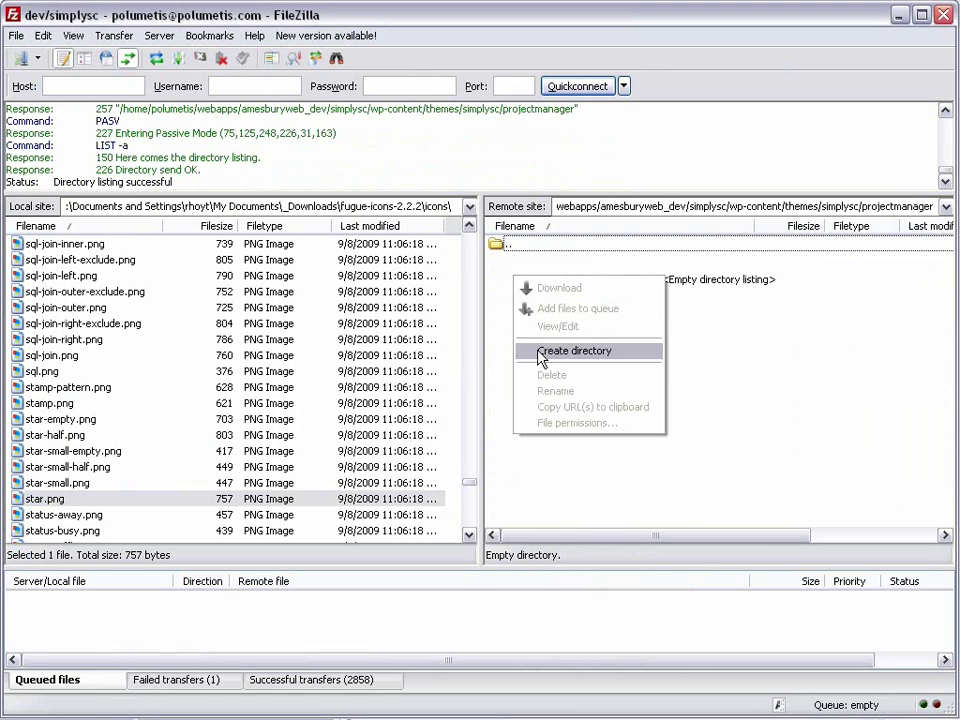
{"action": "left_click", "coordinate": [540, 354]}
{"action": "type", "text": "icons"}
{"action": "key", "text": "Return"}
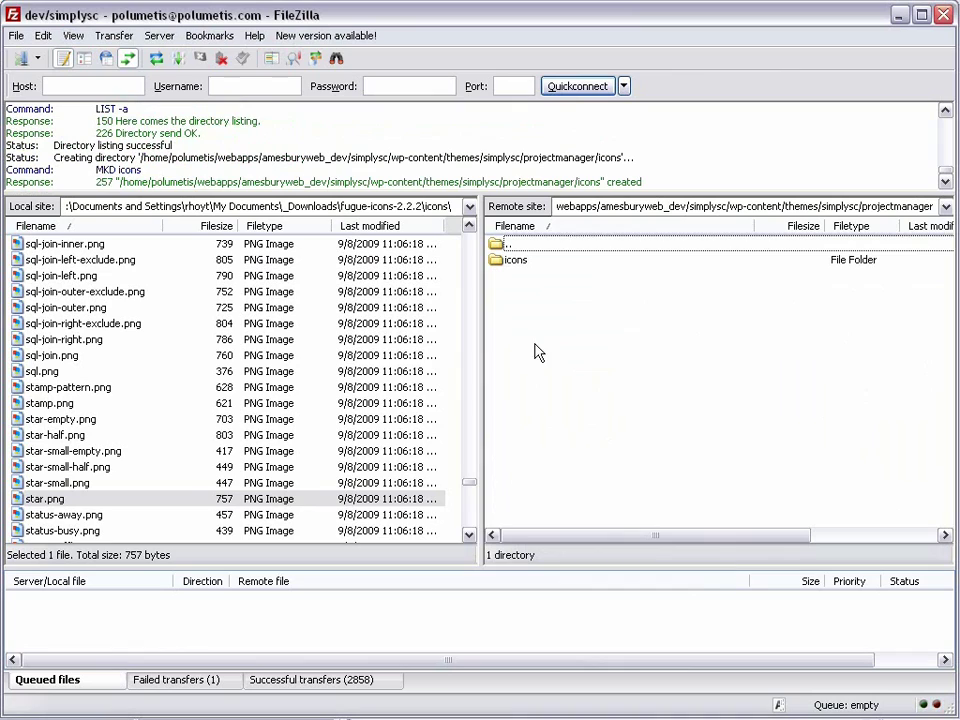
Upload star.png from the local fugue-icons folder into the remote projectmanager/icons directory
{"action": "left_click", "coordinate": [510, 266]}
{"action": "double_click", "coordinate": [510, 266]}
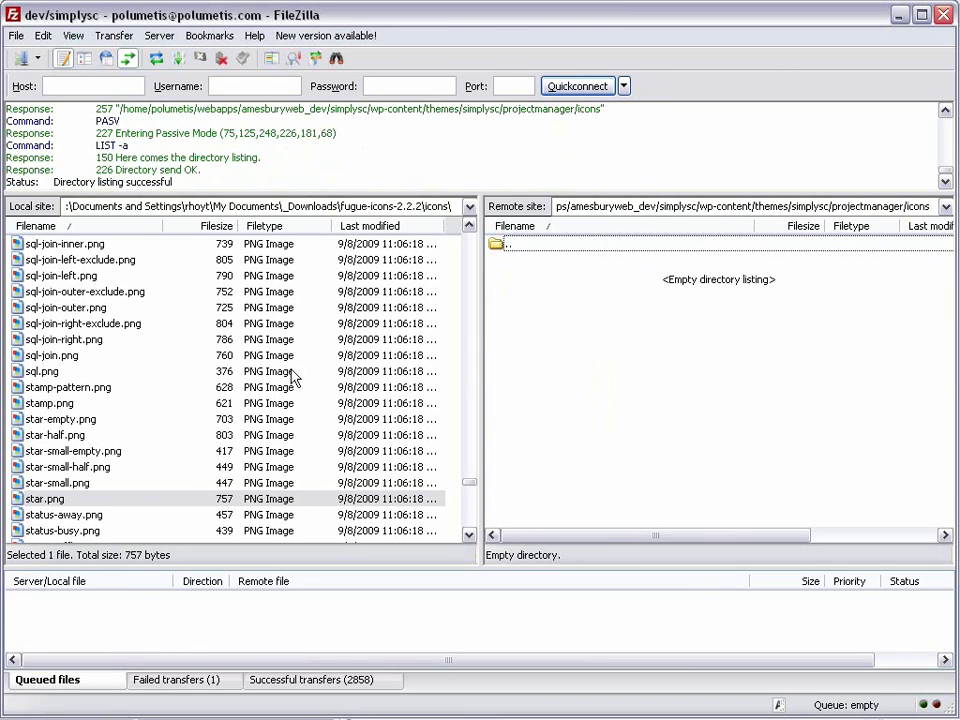
{"action": "left_click", "coordinate": [48, 503]}
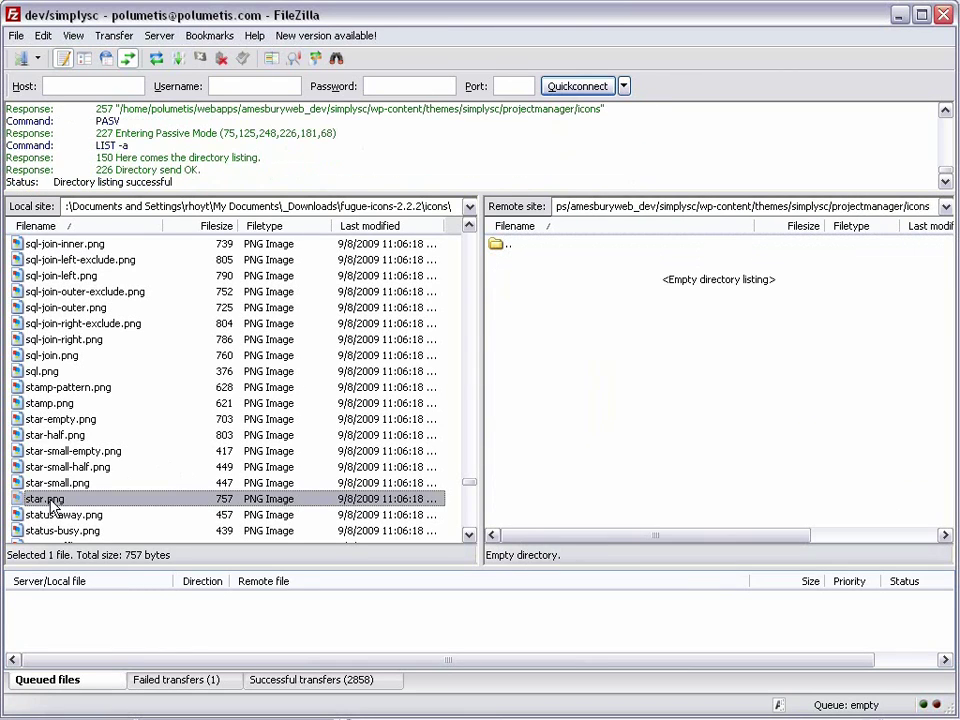
{"action": "double_click", "coordinate": [48, 503]}
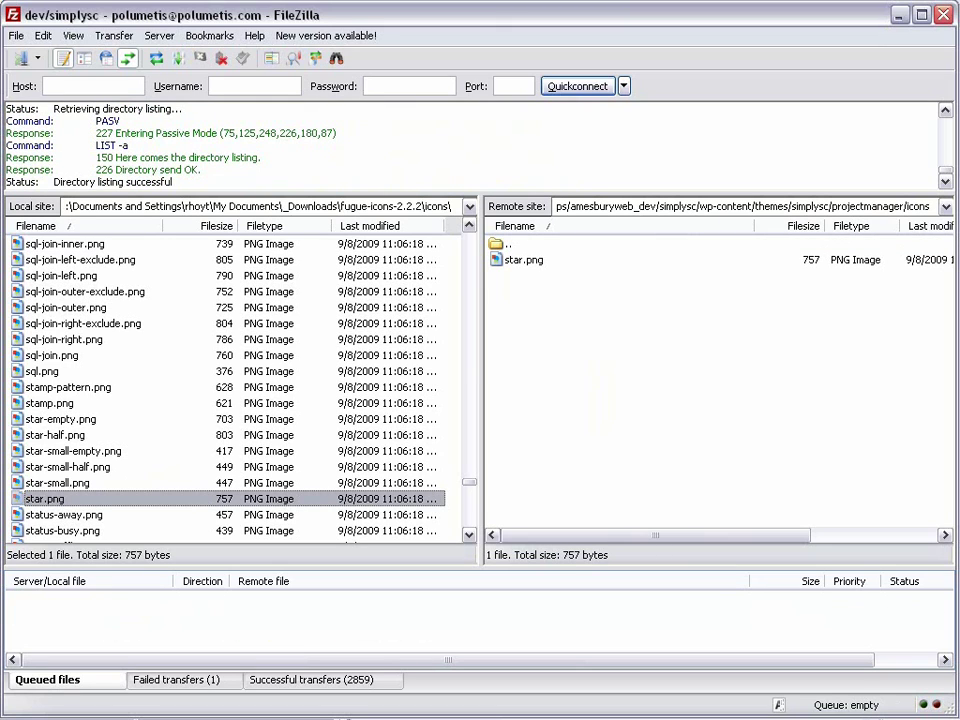
Switch back to WordPress in Firefox, save the Features project's settings with star.png as the menu icon, and reopen the Features overview
{"action": "key", "text": "alt+Tab"}
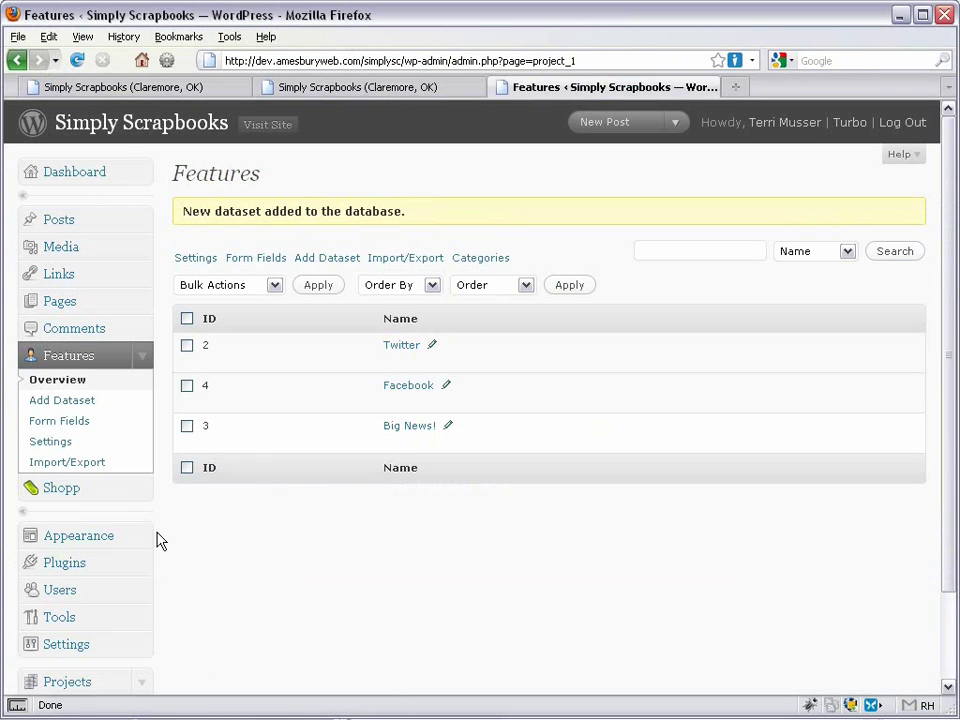
{"action": "left_click", "coordinate": [84, 447]}
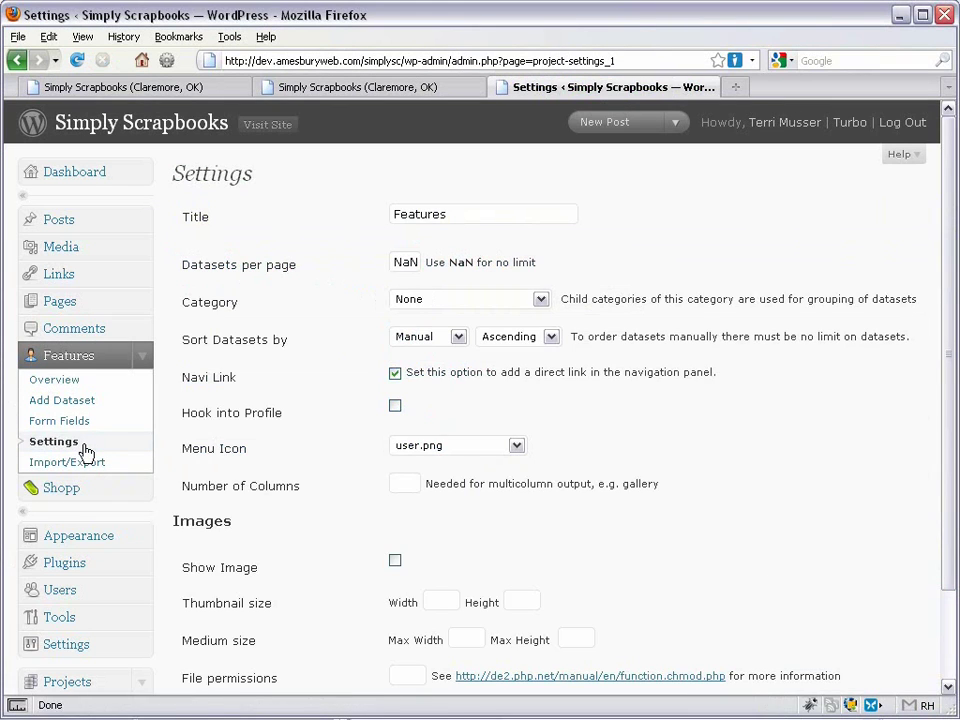
{"action": "left_click", "coordinate": [516, 445]}
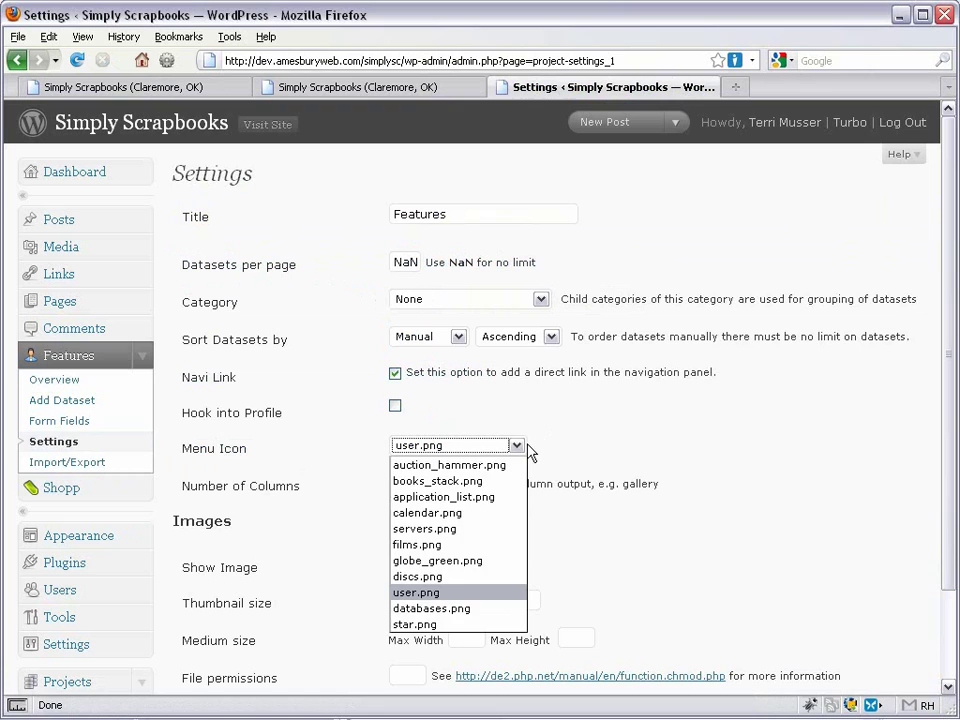
{"action": "key", "text": "Escape"}
{"action": "key", "text": "Up"}
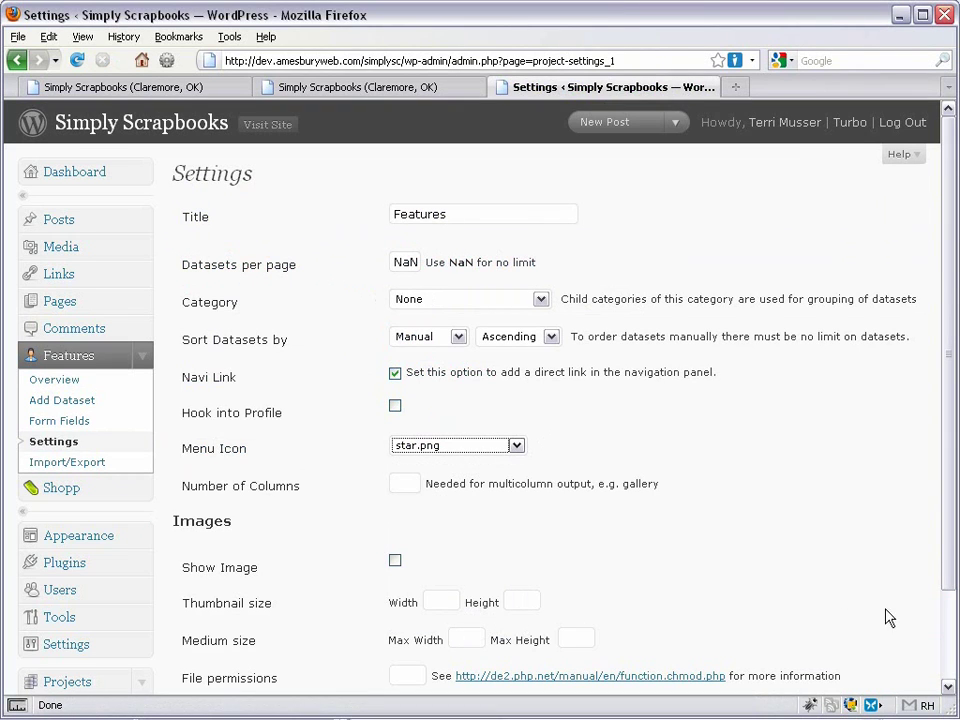
{"action": "left_click", "coordinate": [952, 645]}
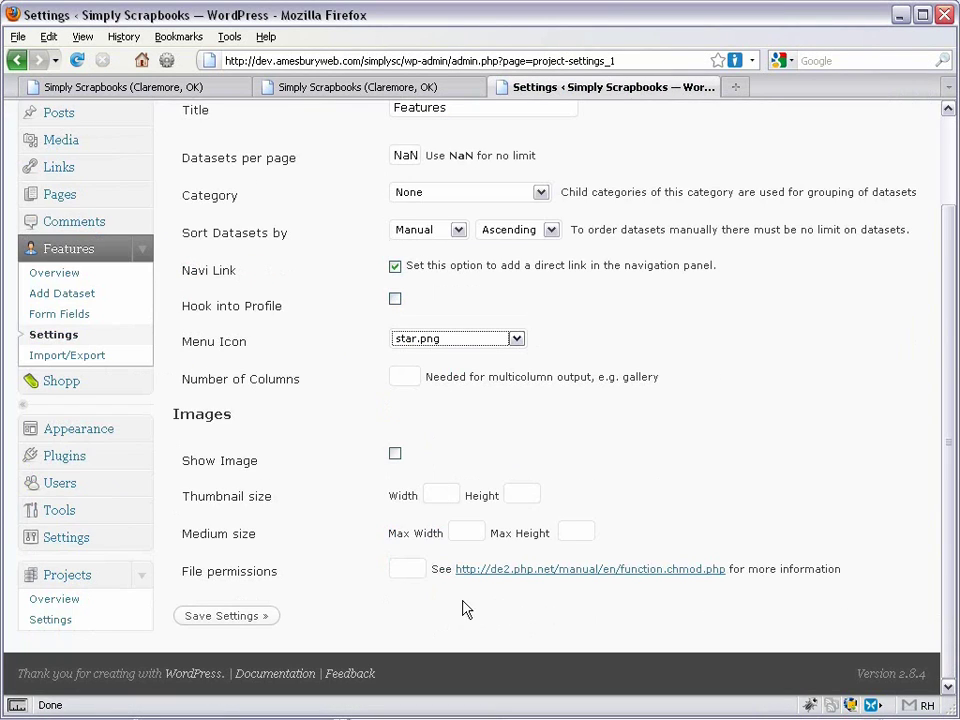
{"action": "left_click", "coordinate": [274, 626]}
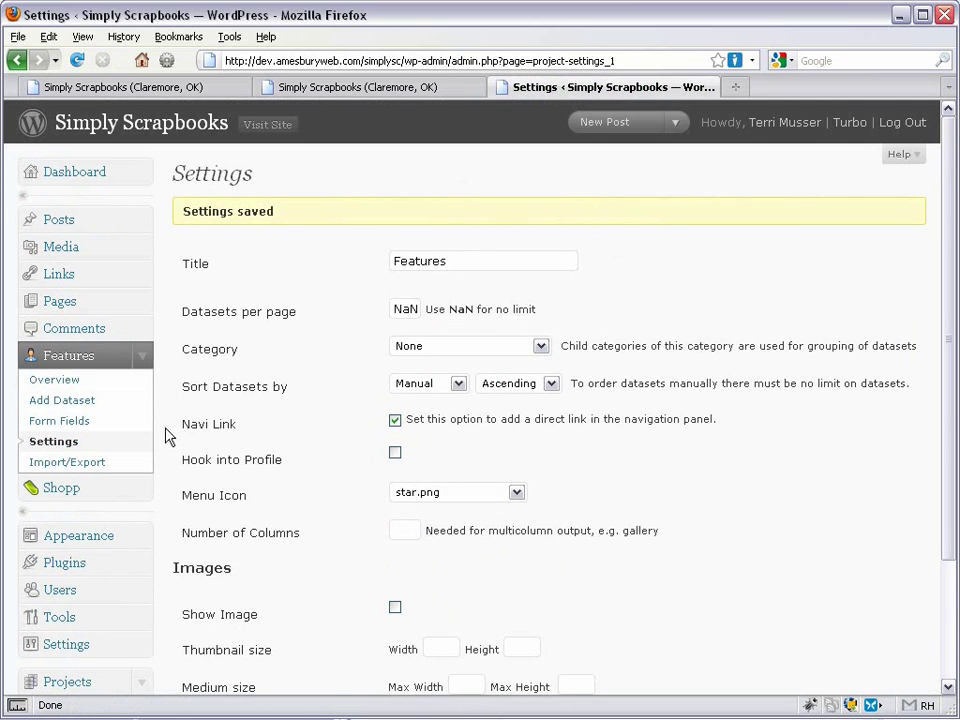
{"action": "left_click", "coordinate": [84, 359]}
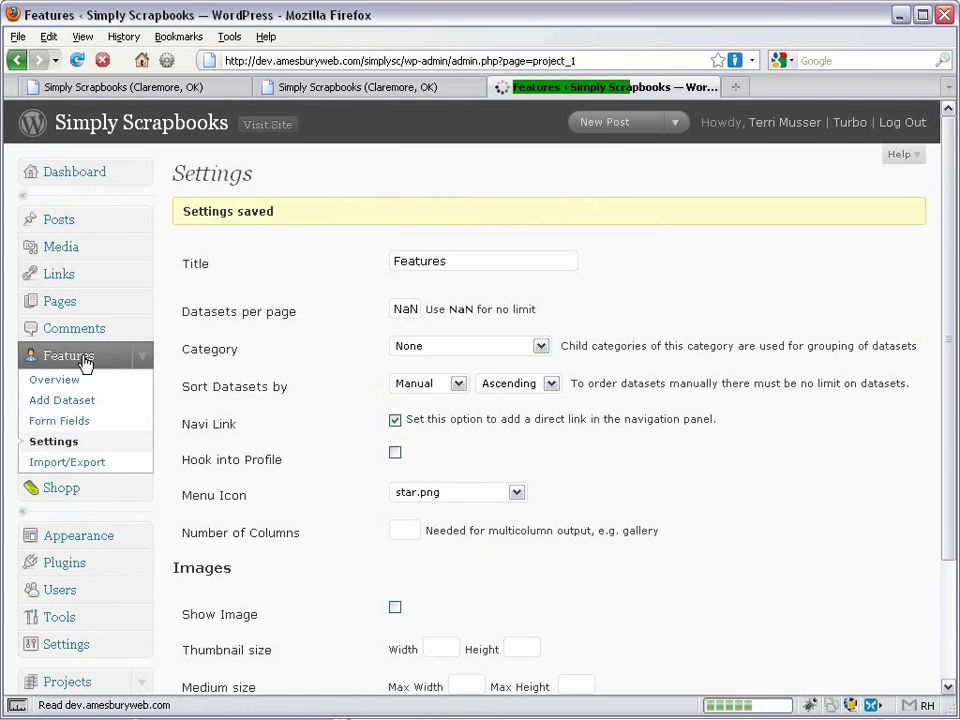